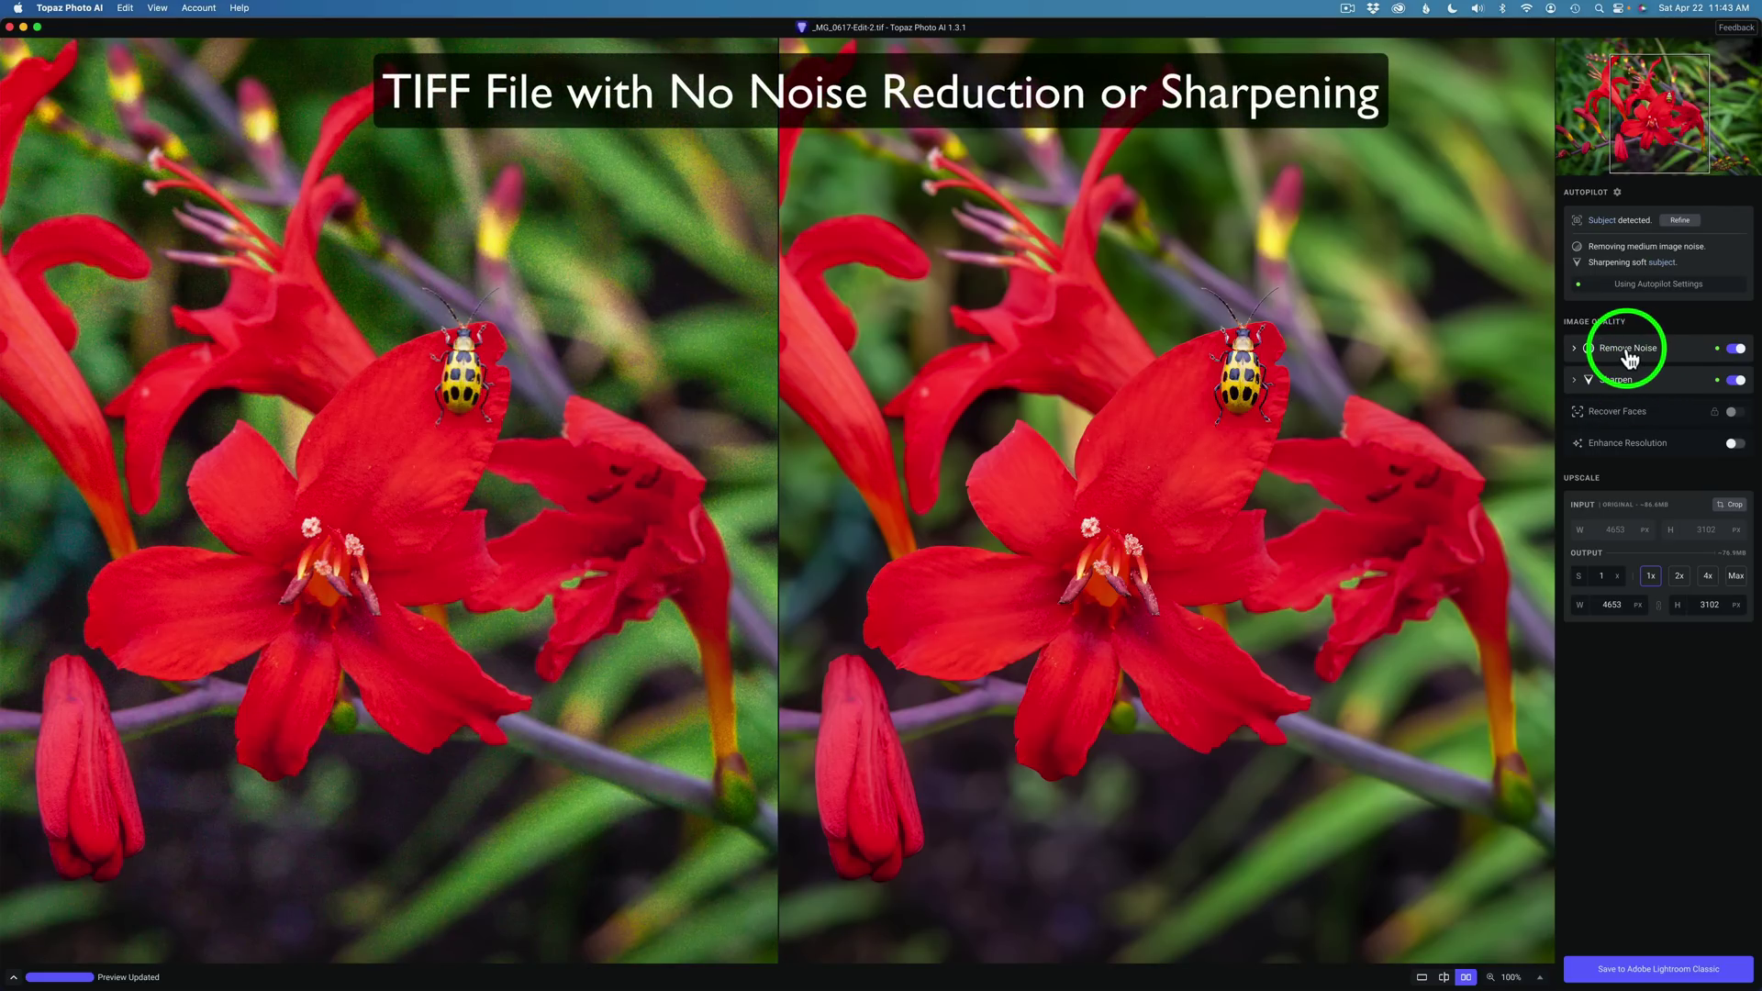
- Expand the Sharpen settings: Standard model, Strength 55, Clarity 1, applied to the subject only
left_click(1578, 382)
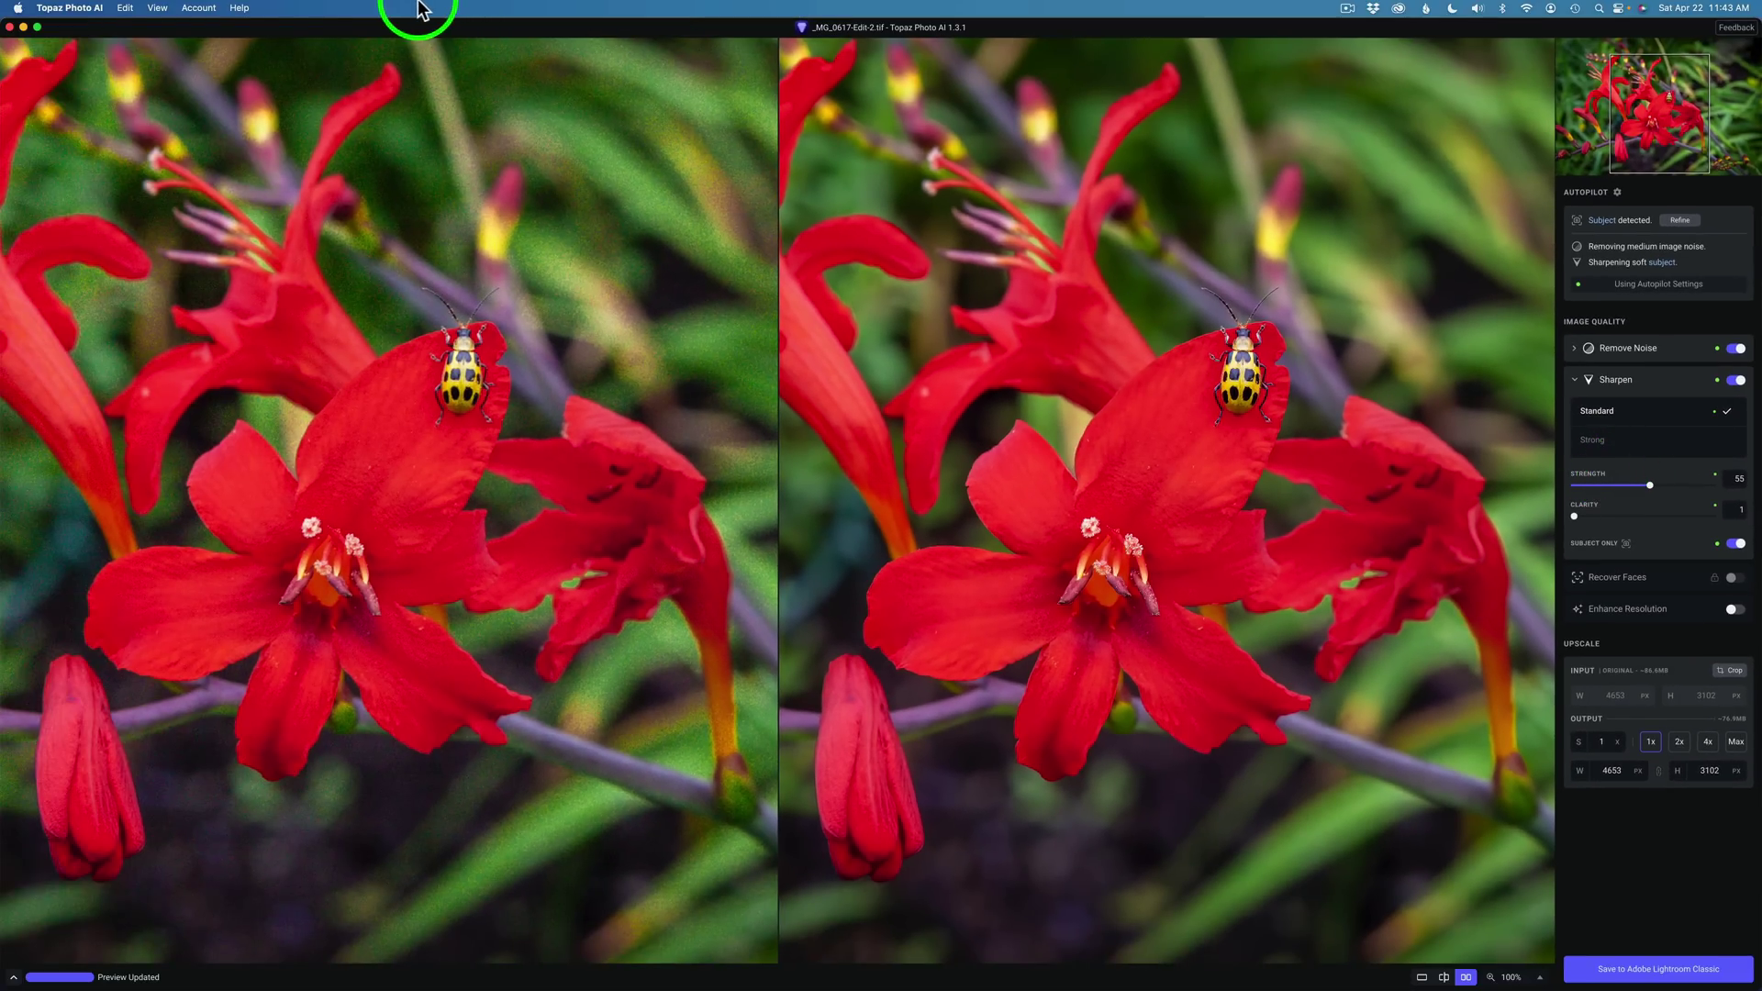
- Enable Legacy Models in Preferences and save, adding Lens Blur and Motion Blur sharpening options
left_click(87, 9)
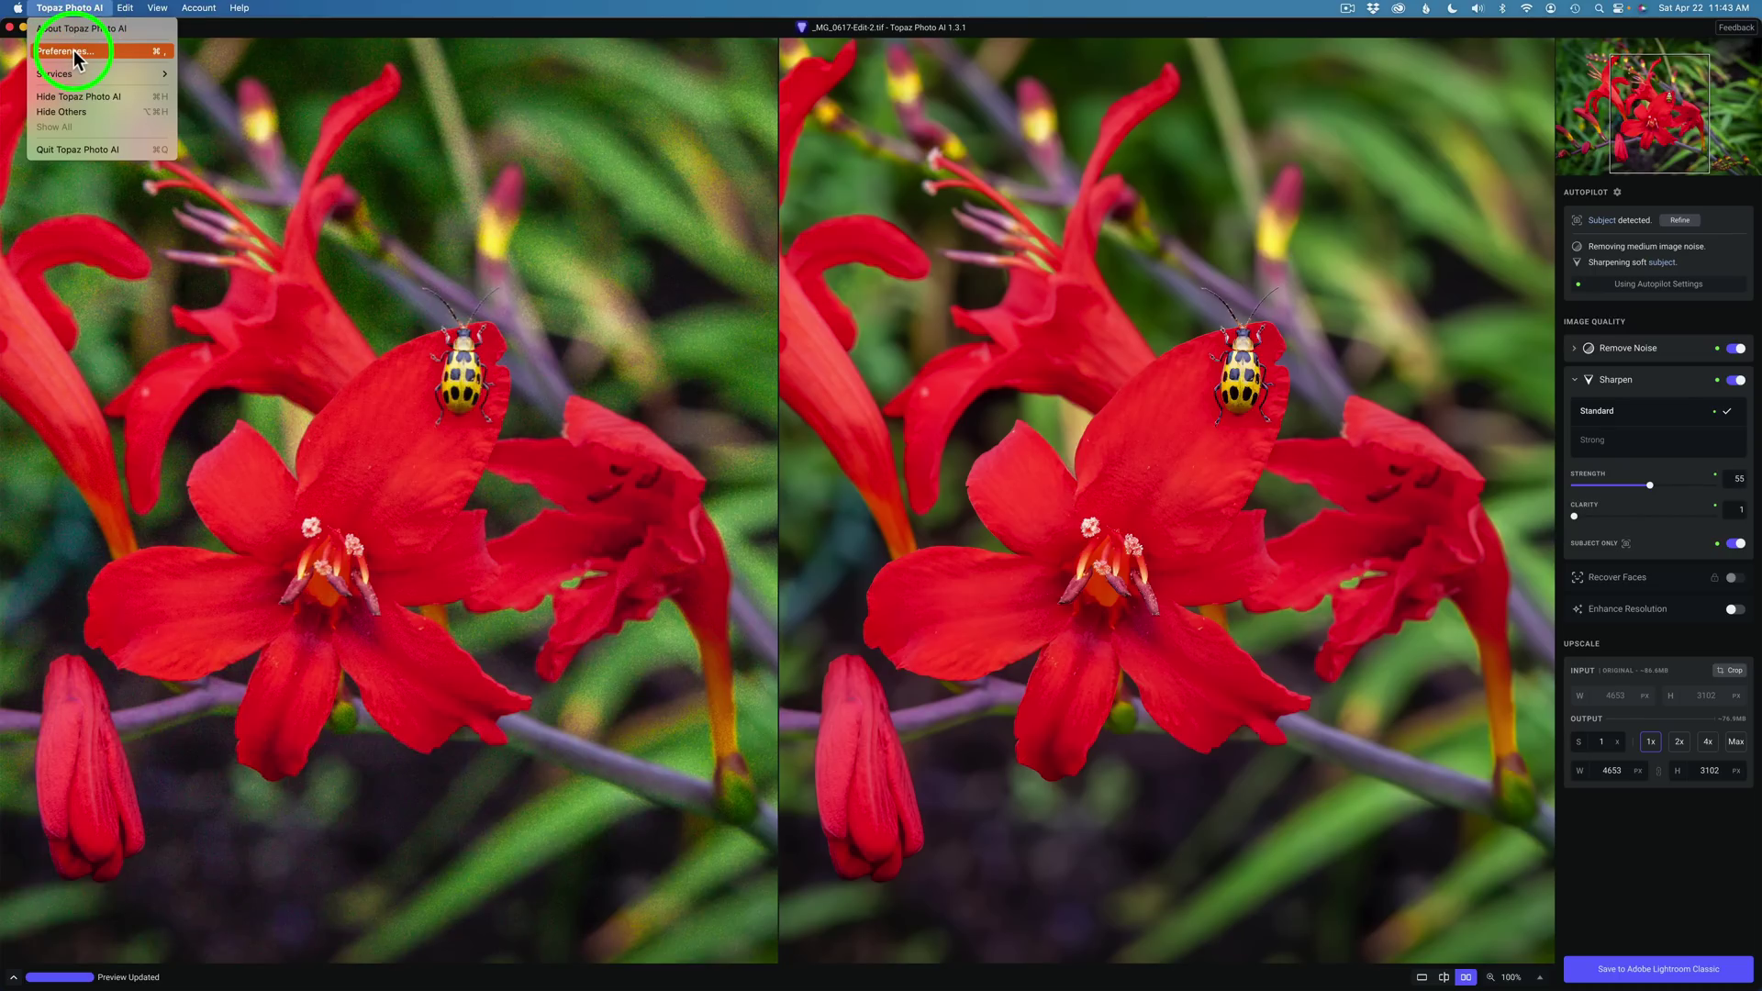
left_click(76, 53)
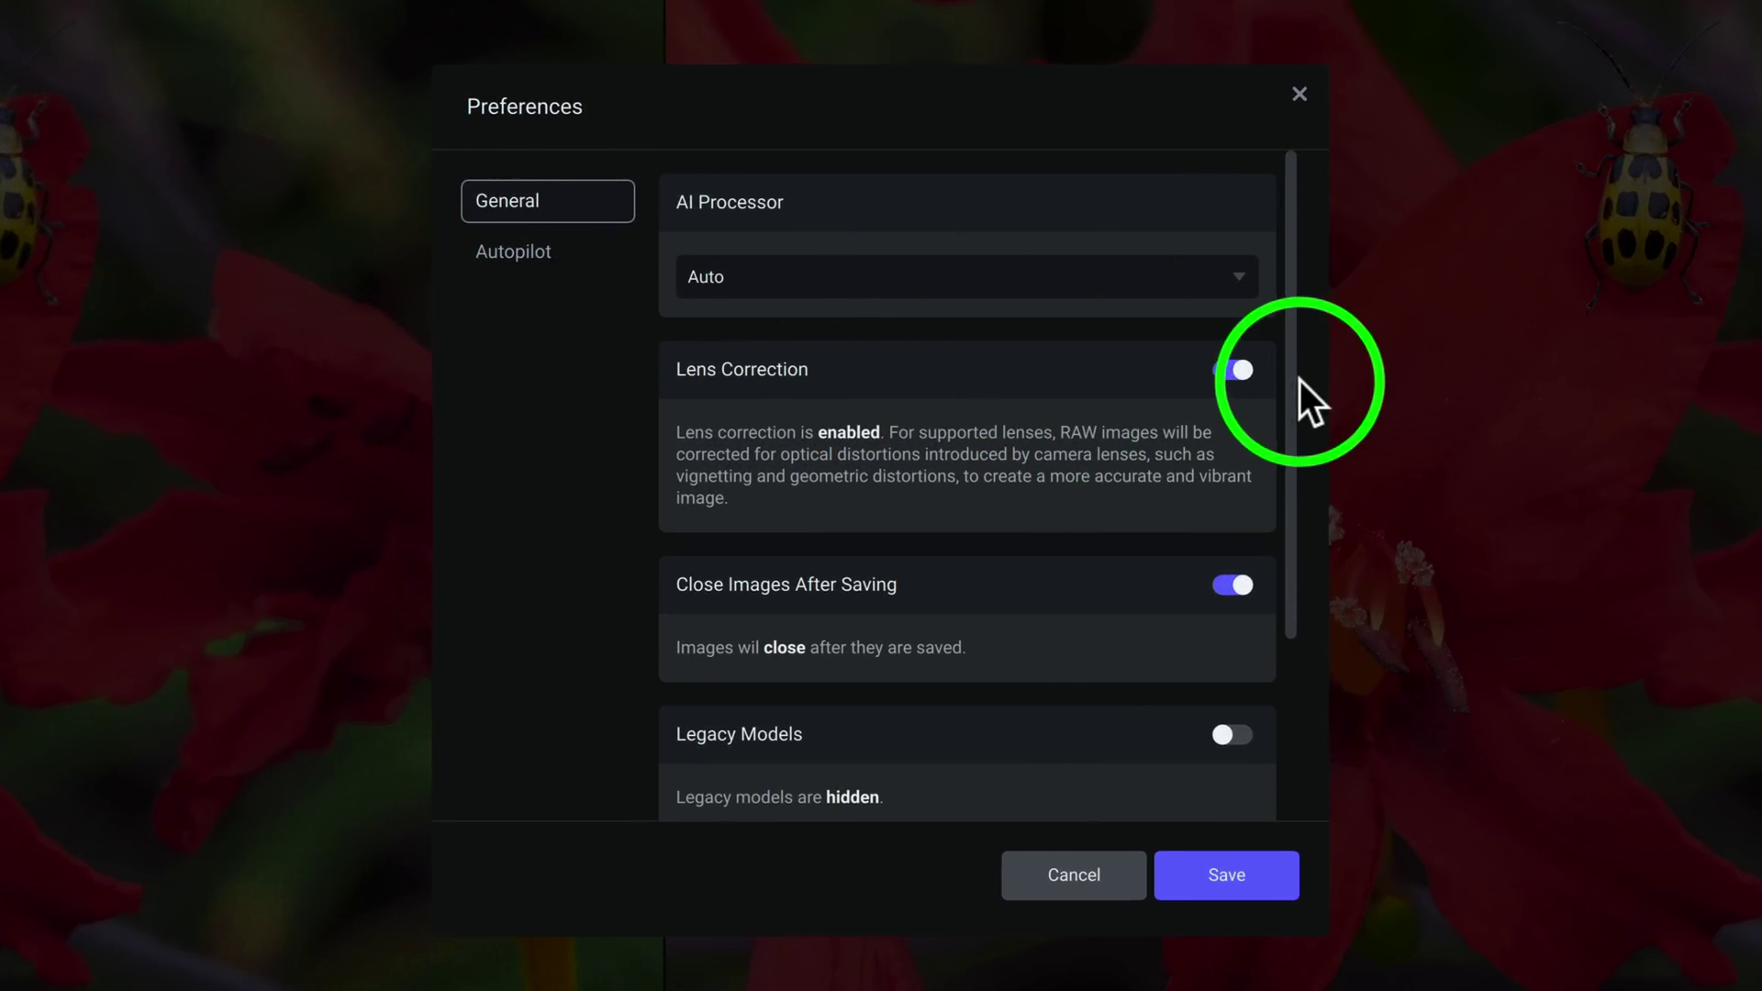
left_click_drag(1291, 383, 1303, 481)
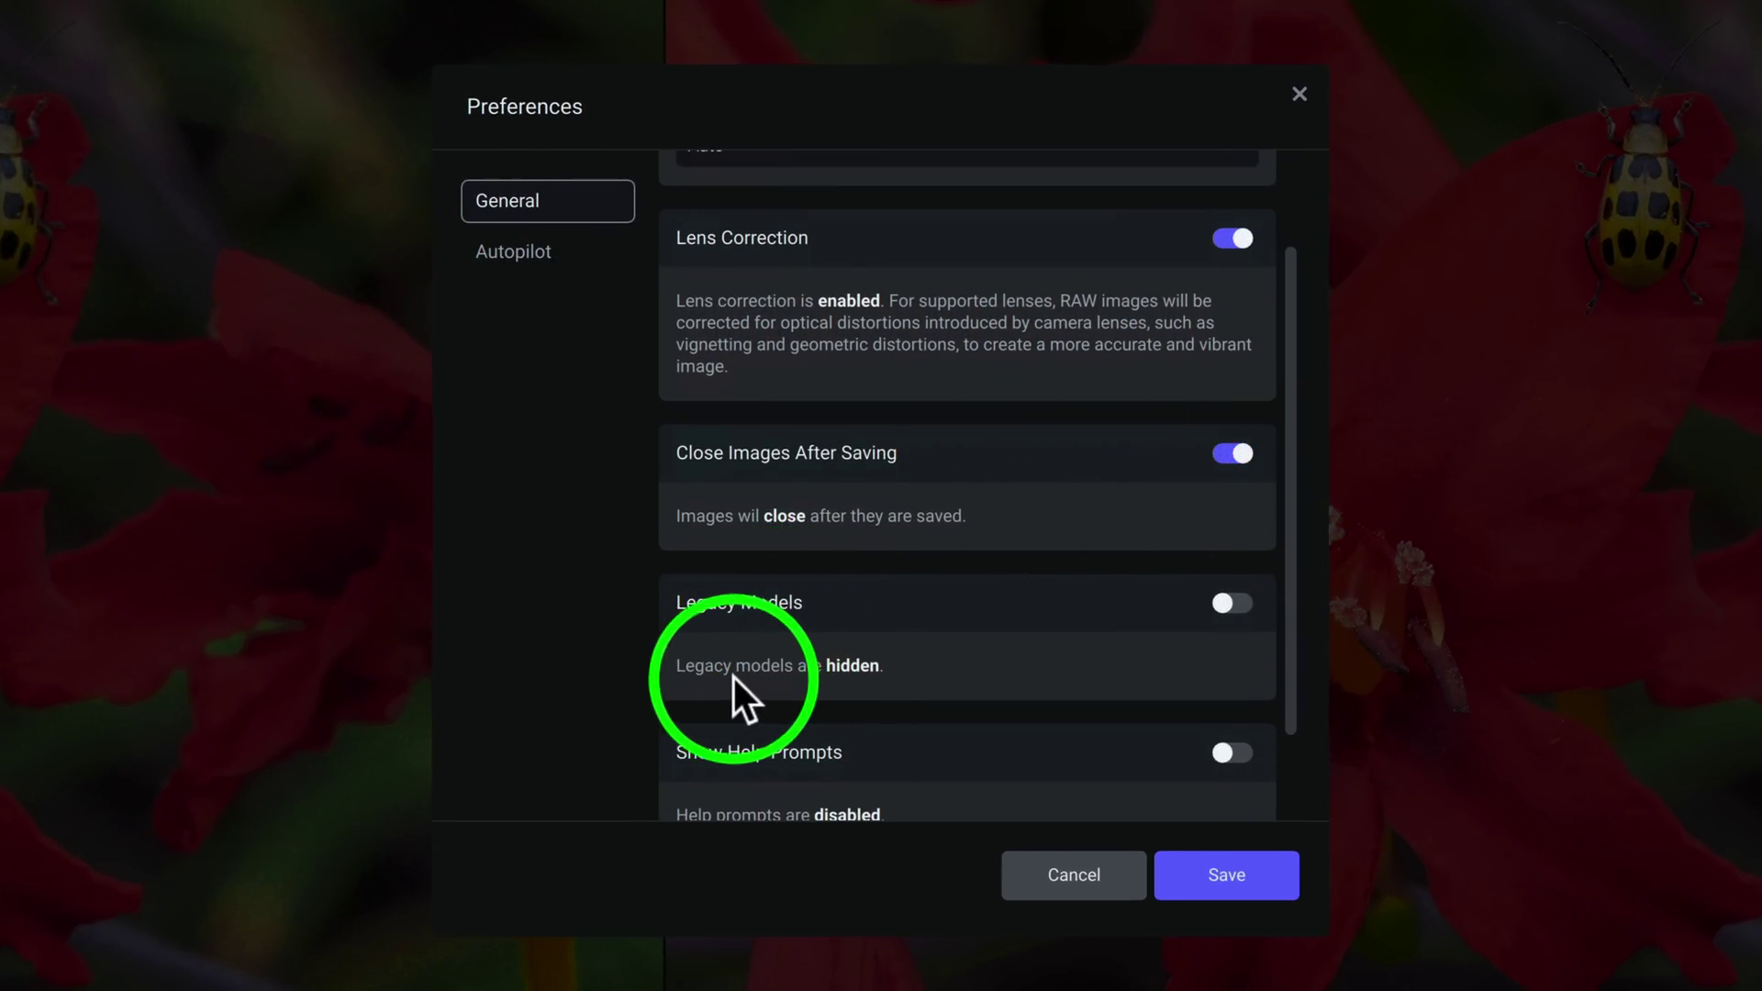
left_click(1228, 603)
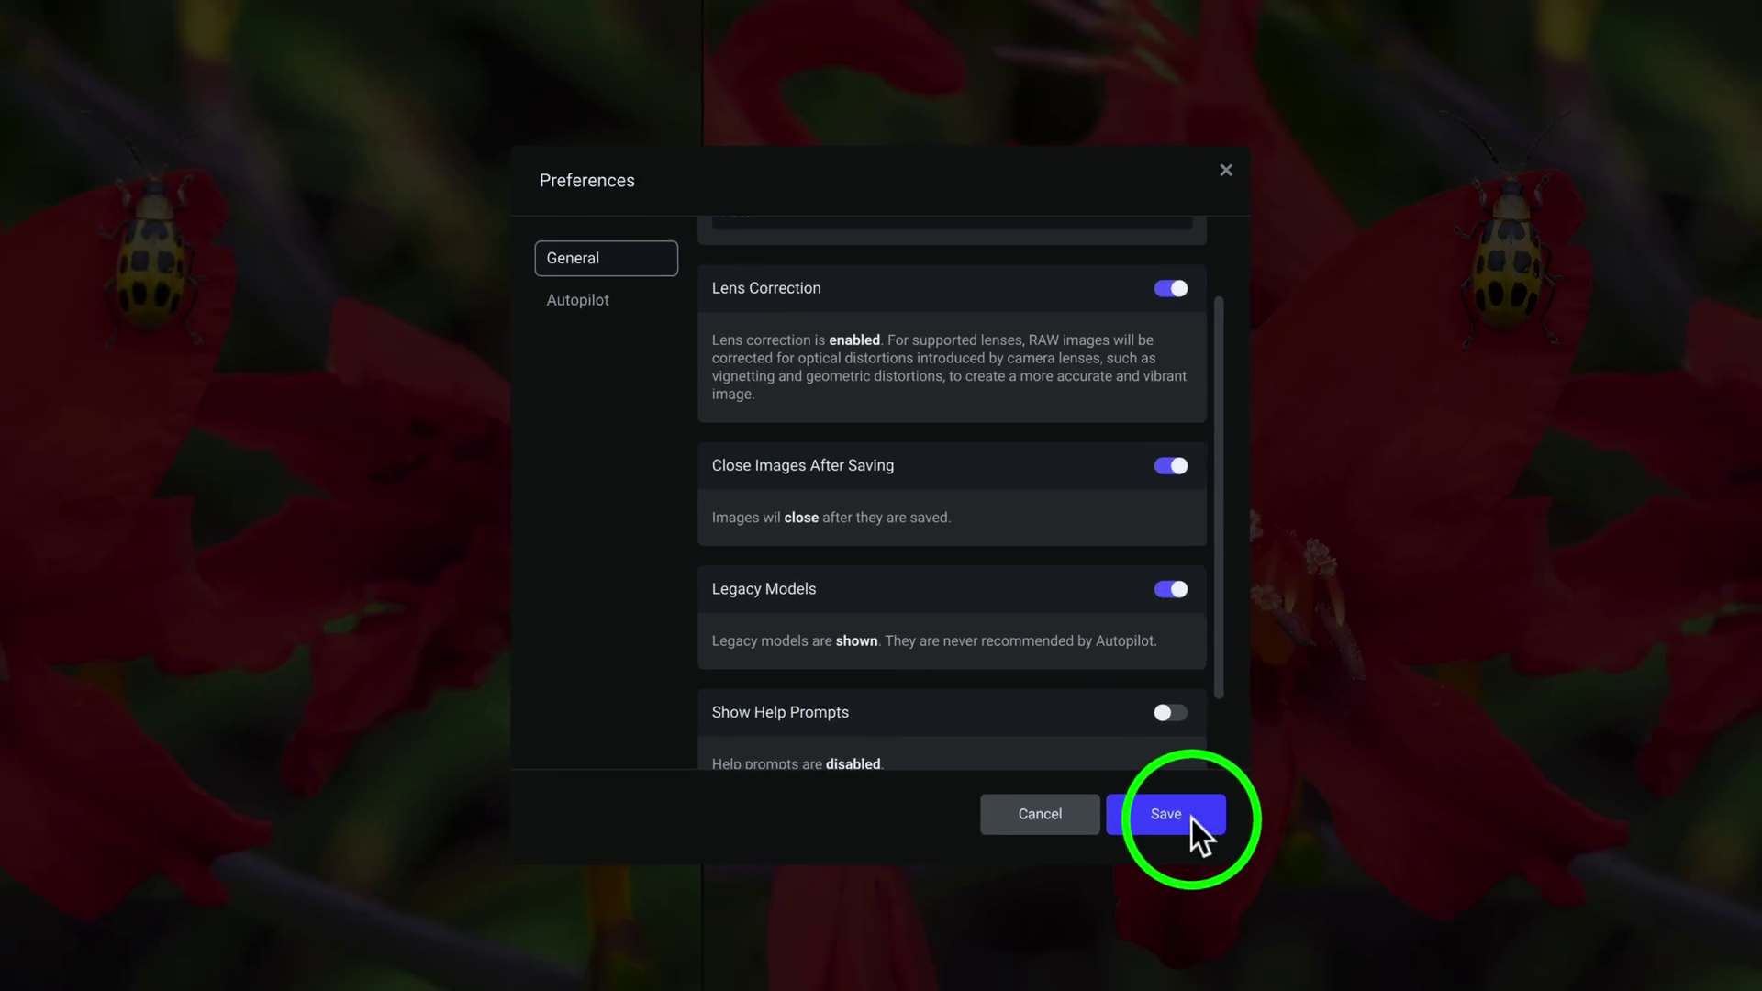
left_click(1249, 872)
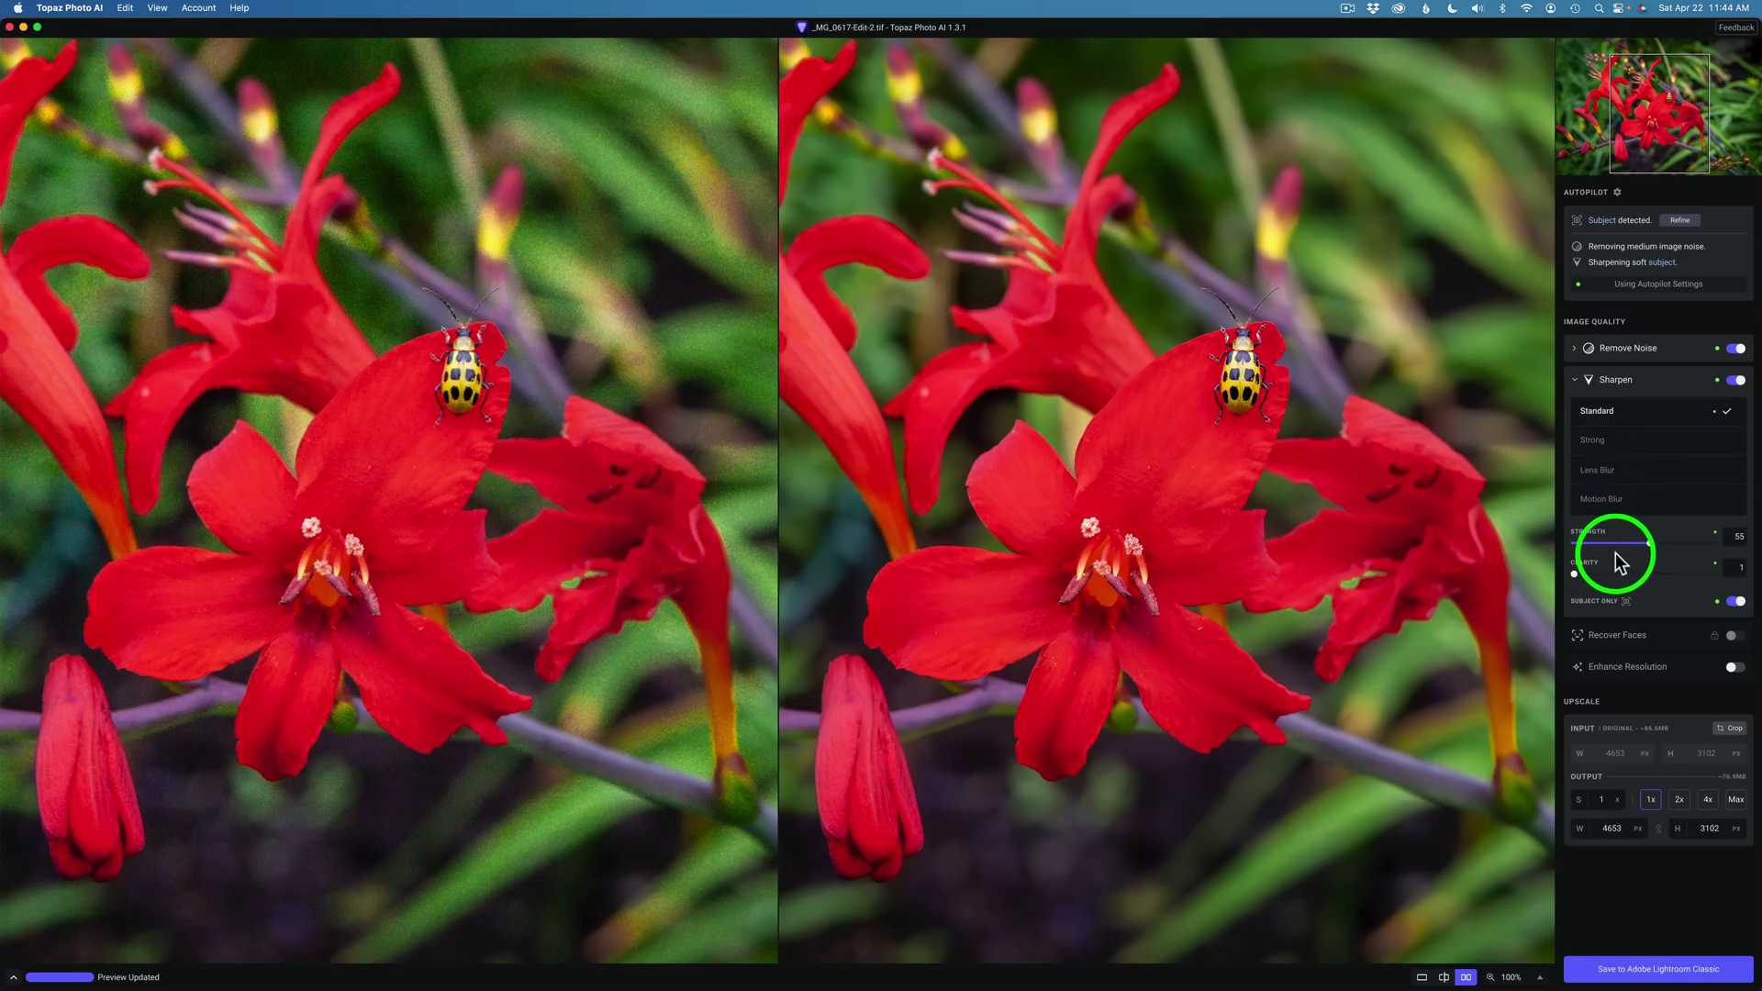
left_click(1612, 476)
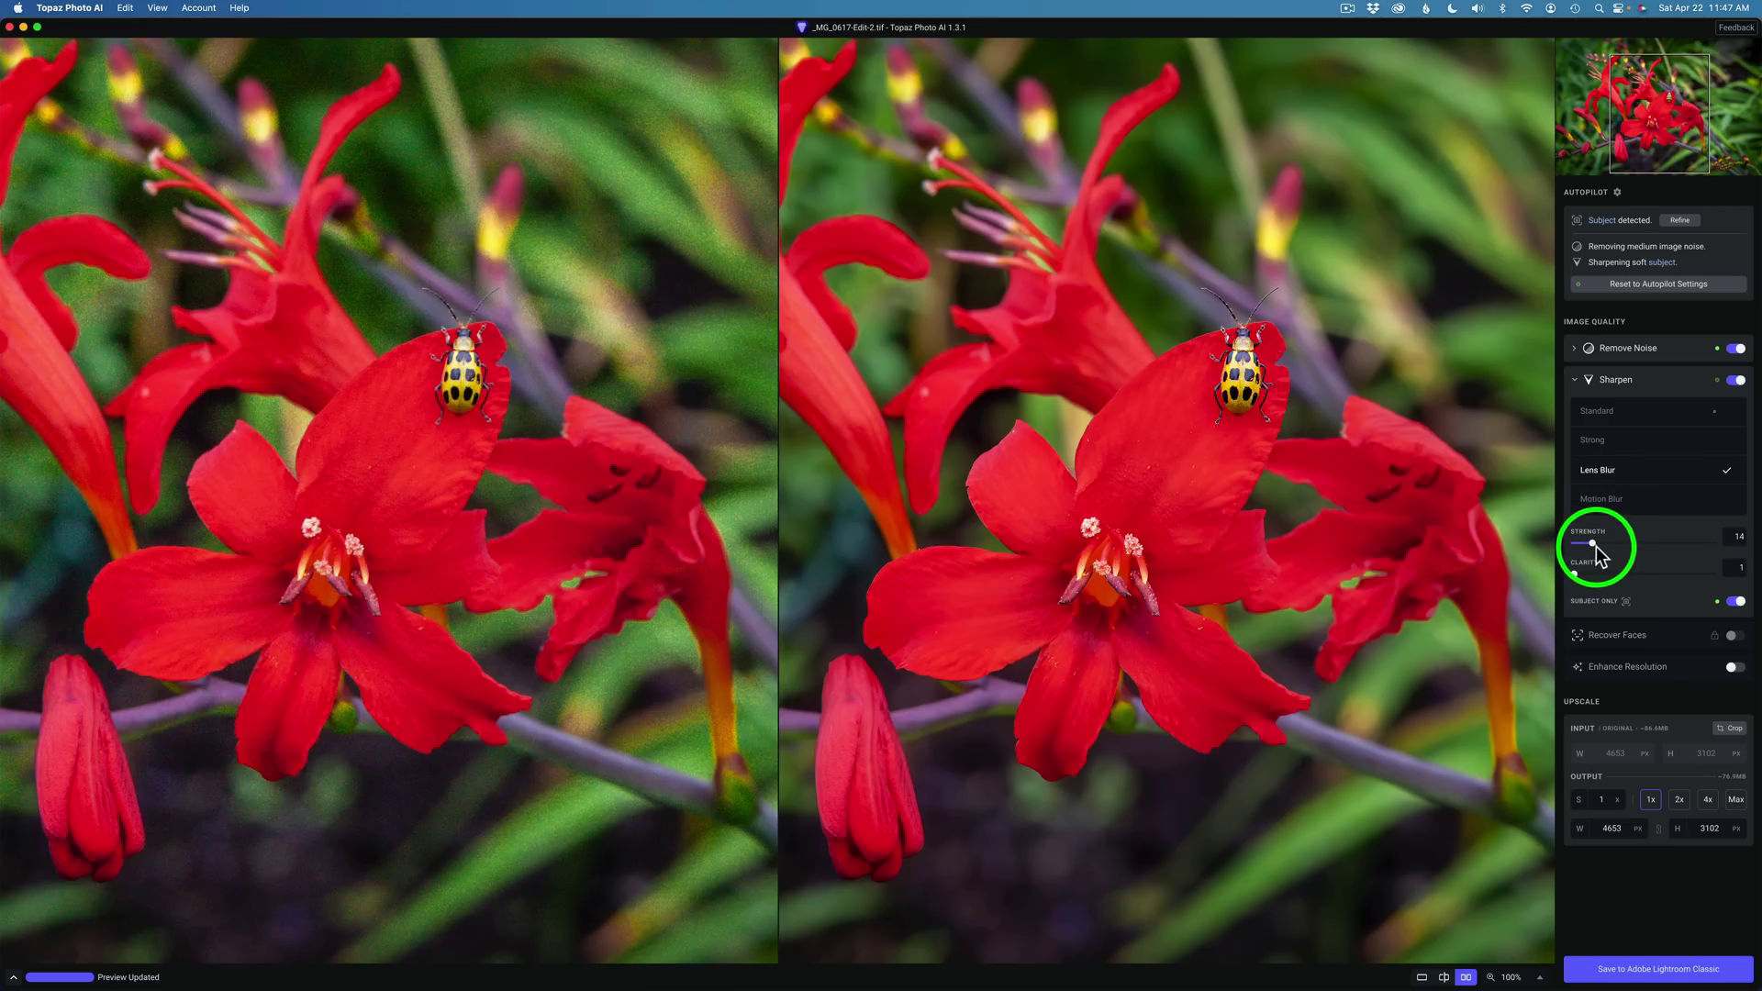
left_click(1615, 499)
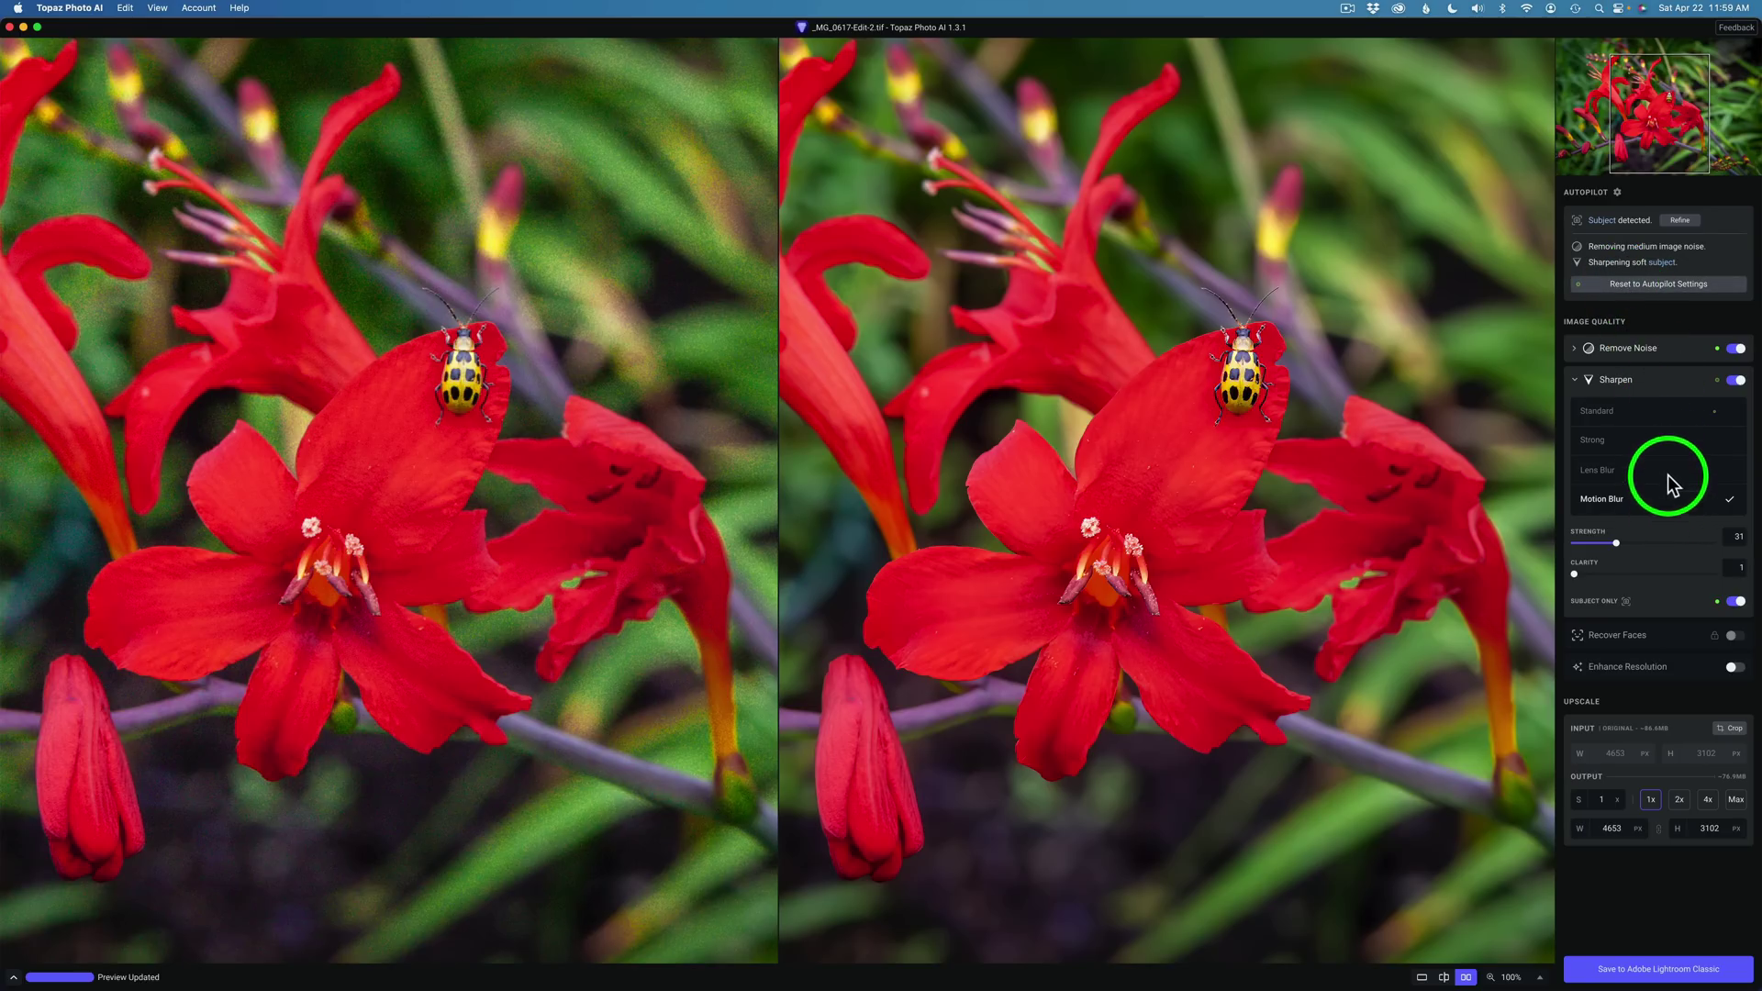
left_click(1654, 282)
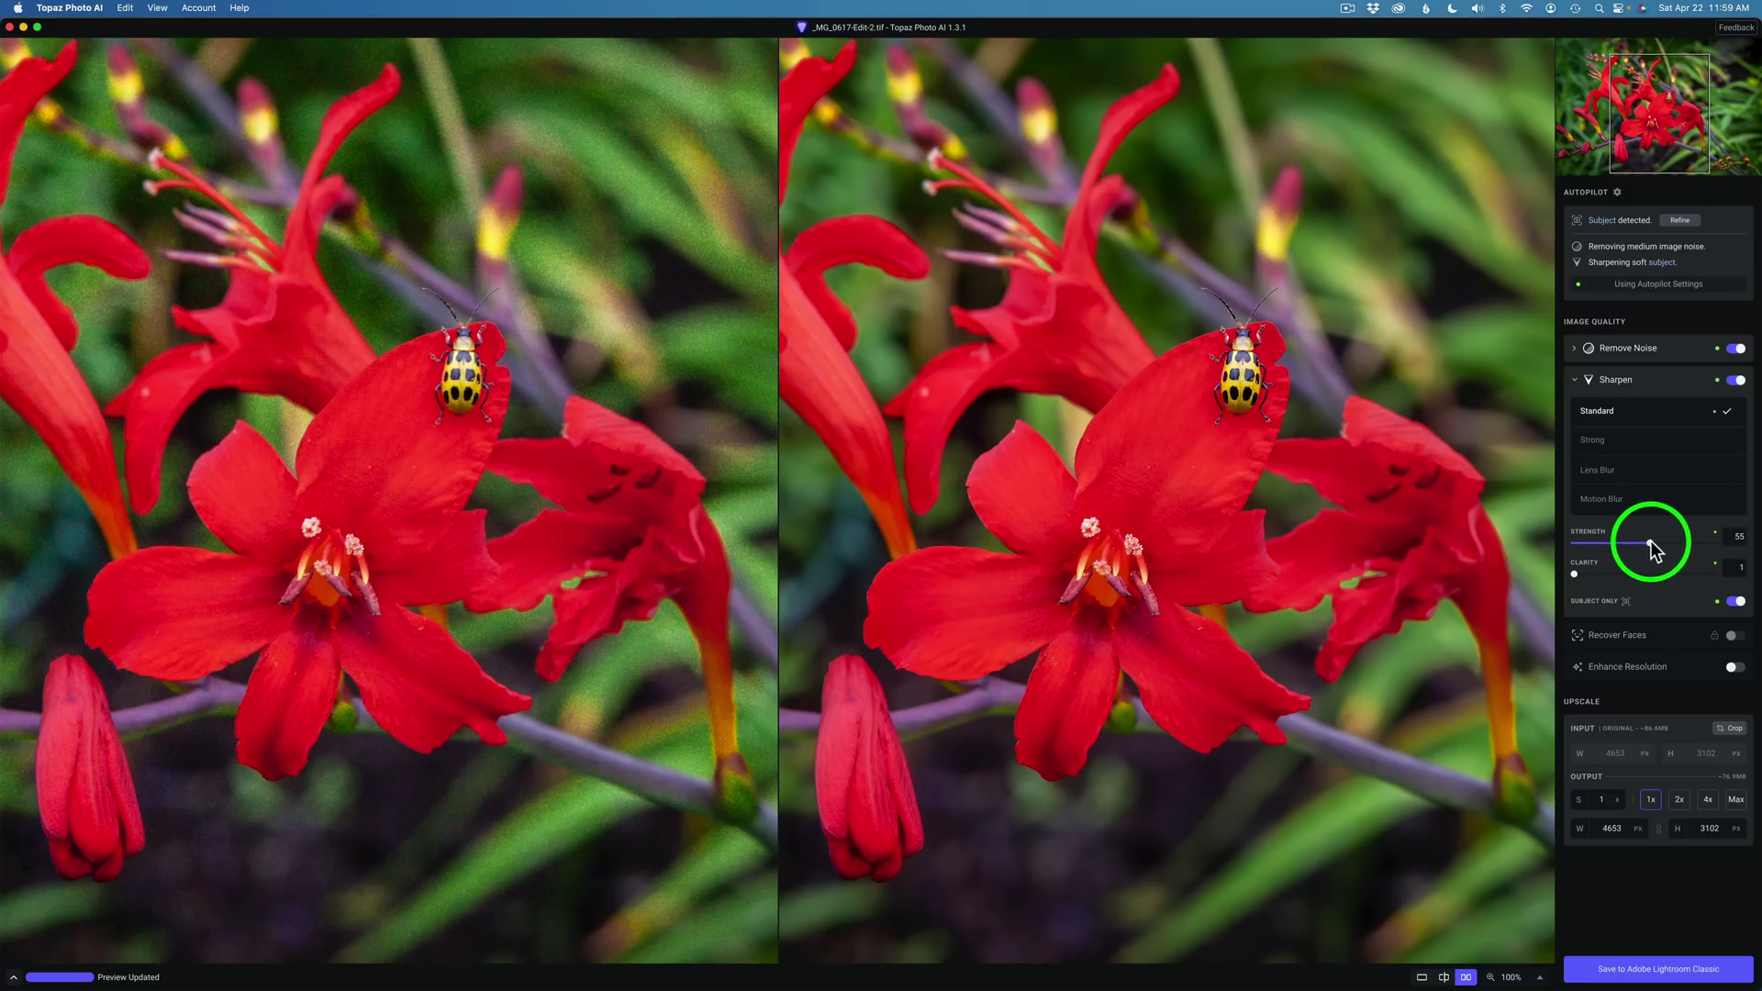
- Push the Standard model's Sharpen Strength slider from 55 to its maximum of 100
left_click_drag(1652, 548, 1717, 549)
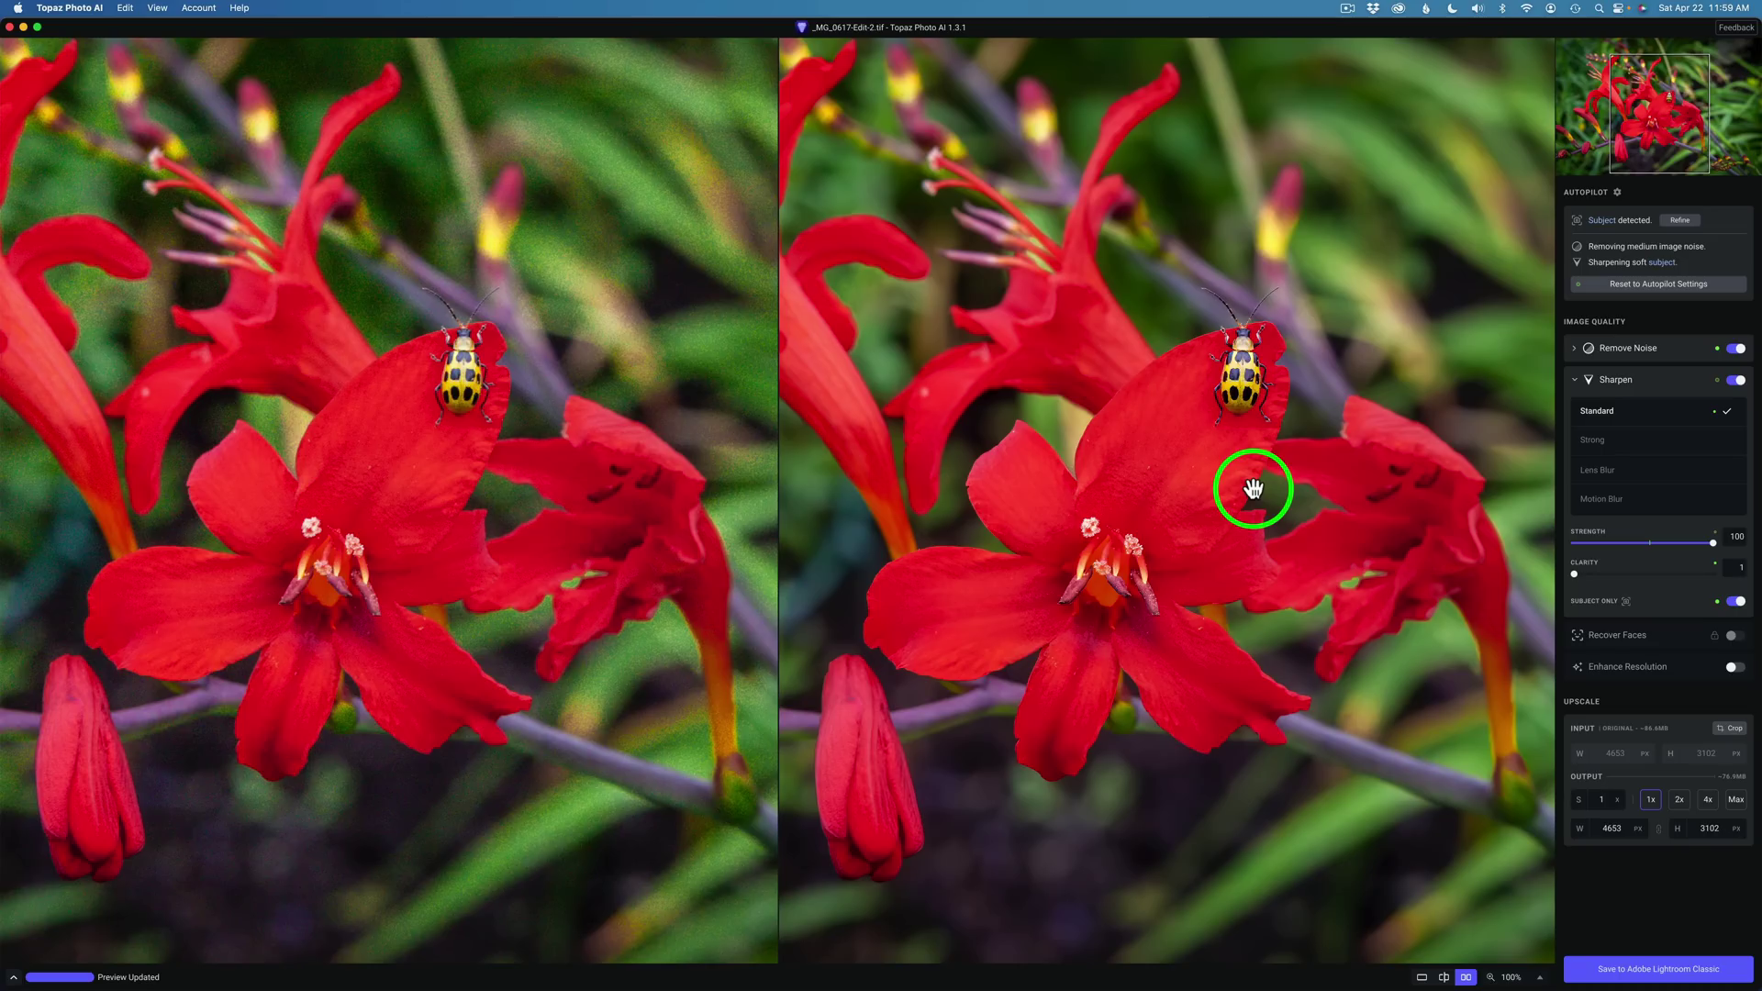
- Try the Strong model, compare it against Standard, and settle on Strong at Strength 100
left_click(1646, 443)
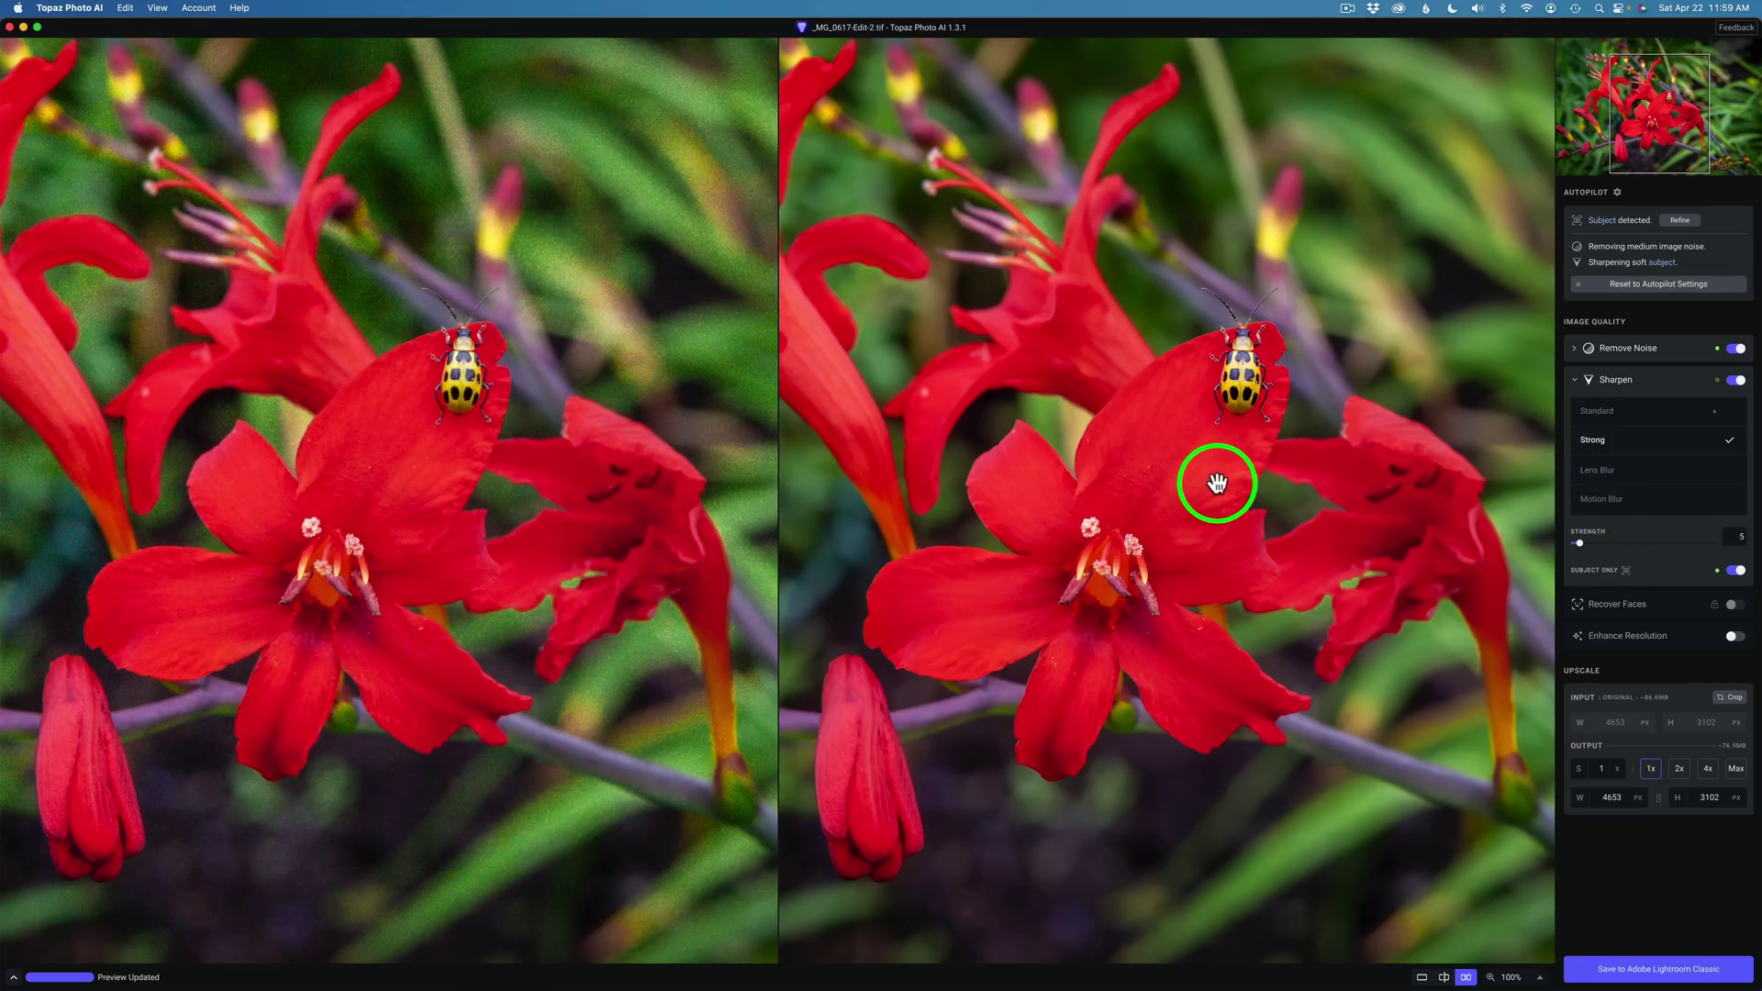
left_click_drag(1580, 542, 1713, 544)
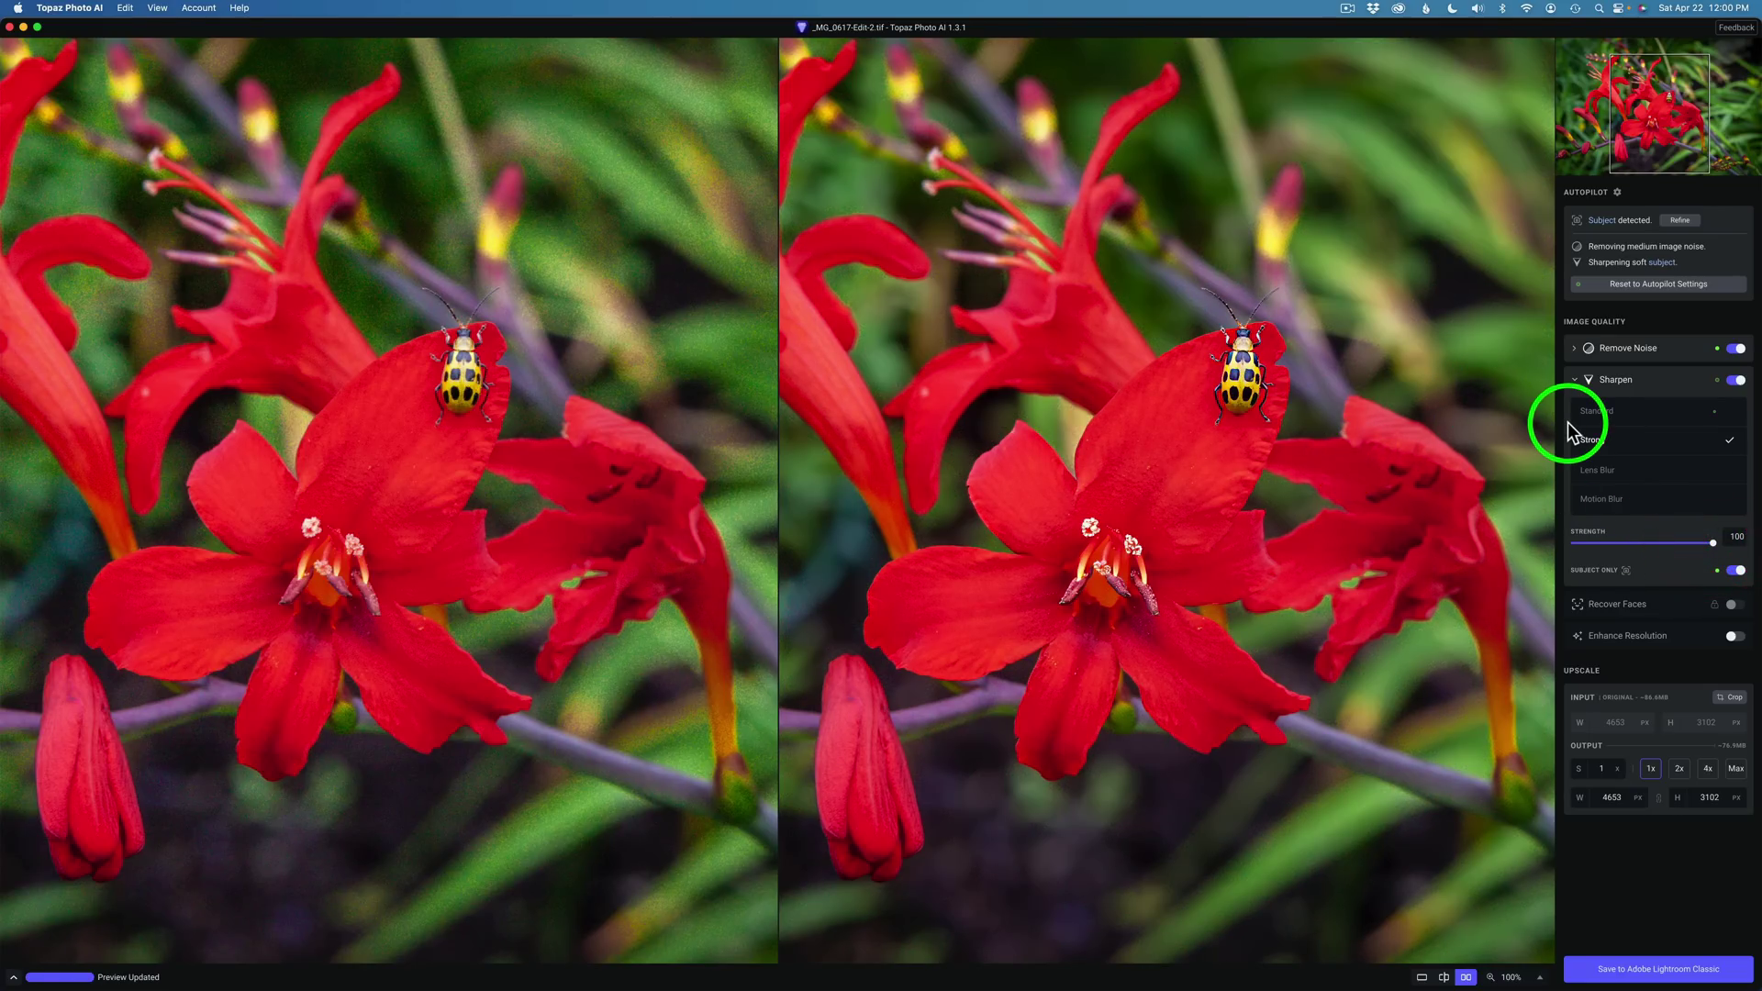
left_click(1652, 414)
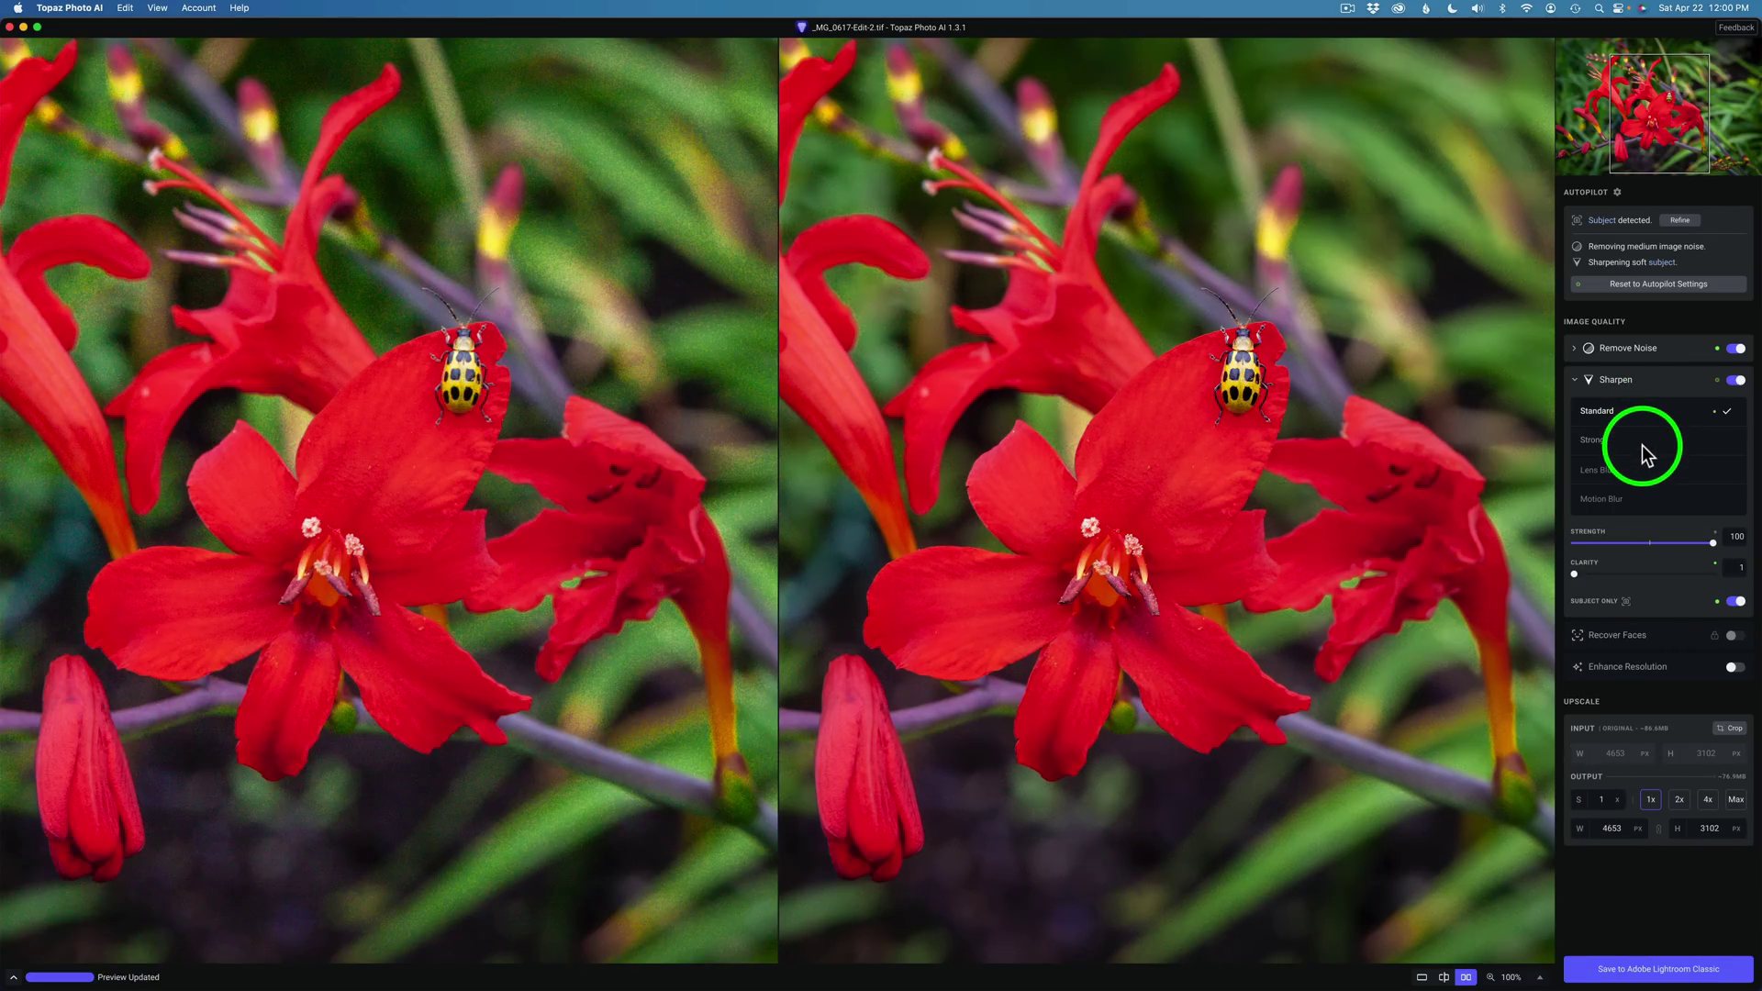
left_click(1643, 444)
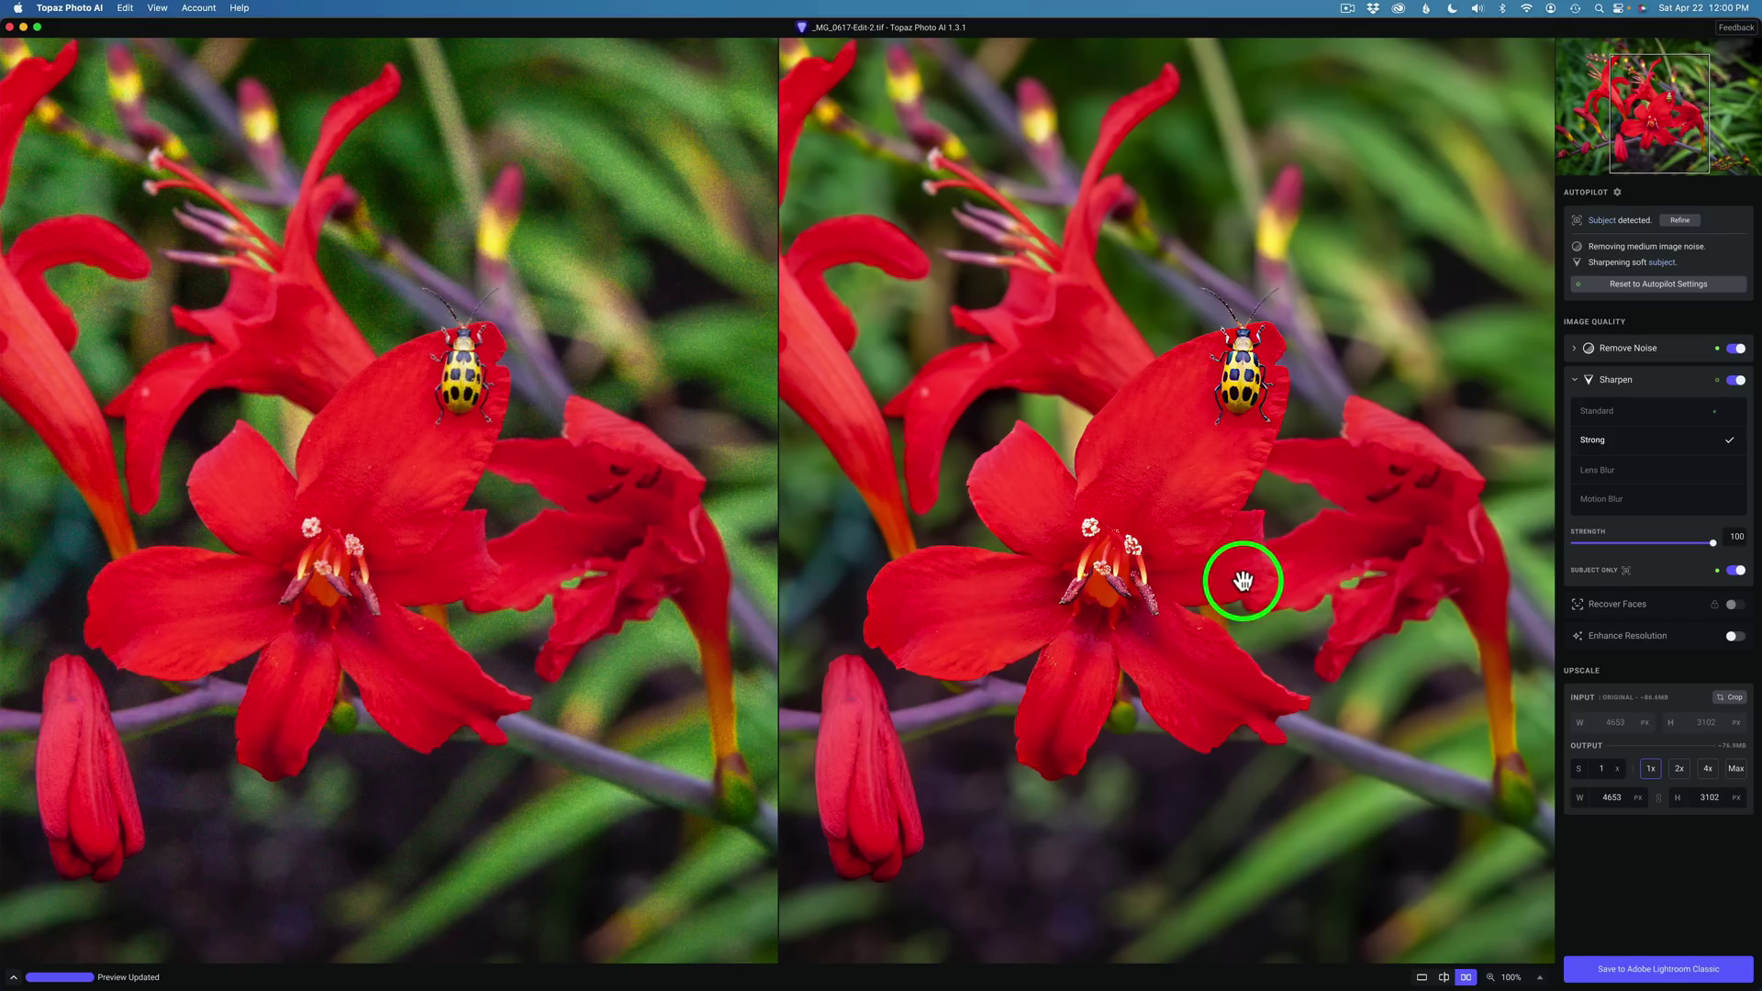
- Switch to Lens Blur at Strength 100, compare with Standard, then return to Lens Blur
left_click(1647, 473)
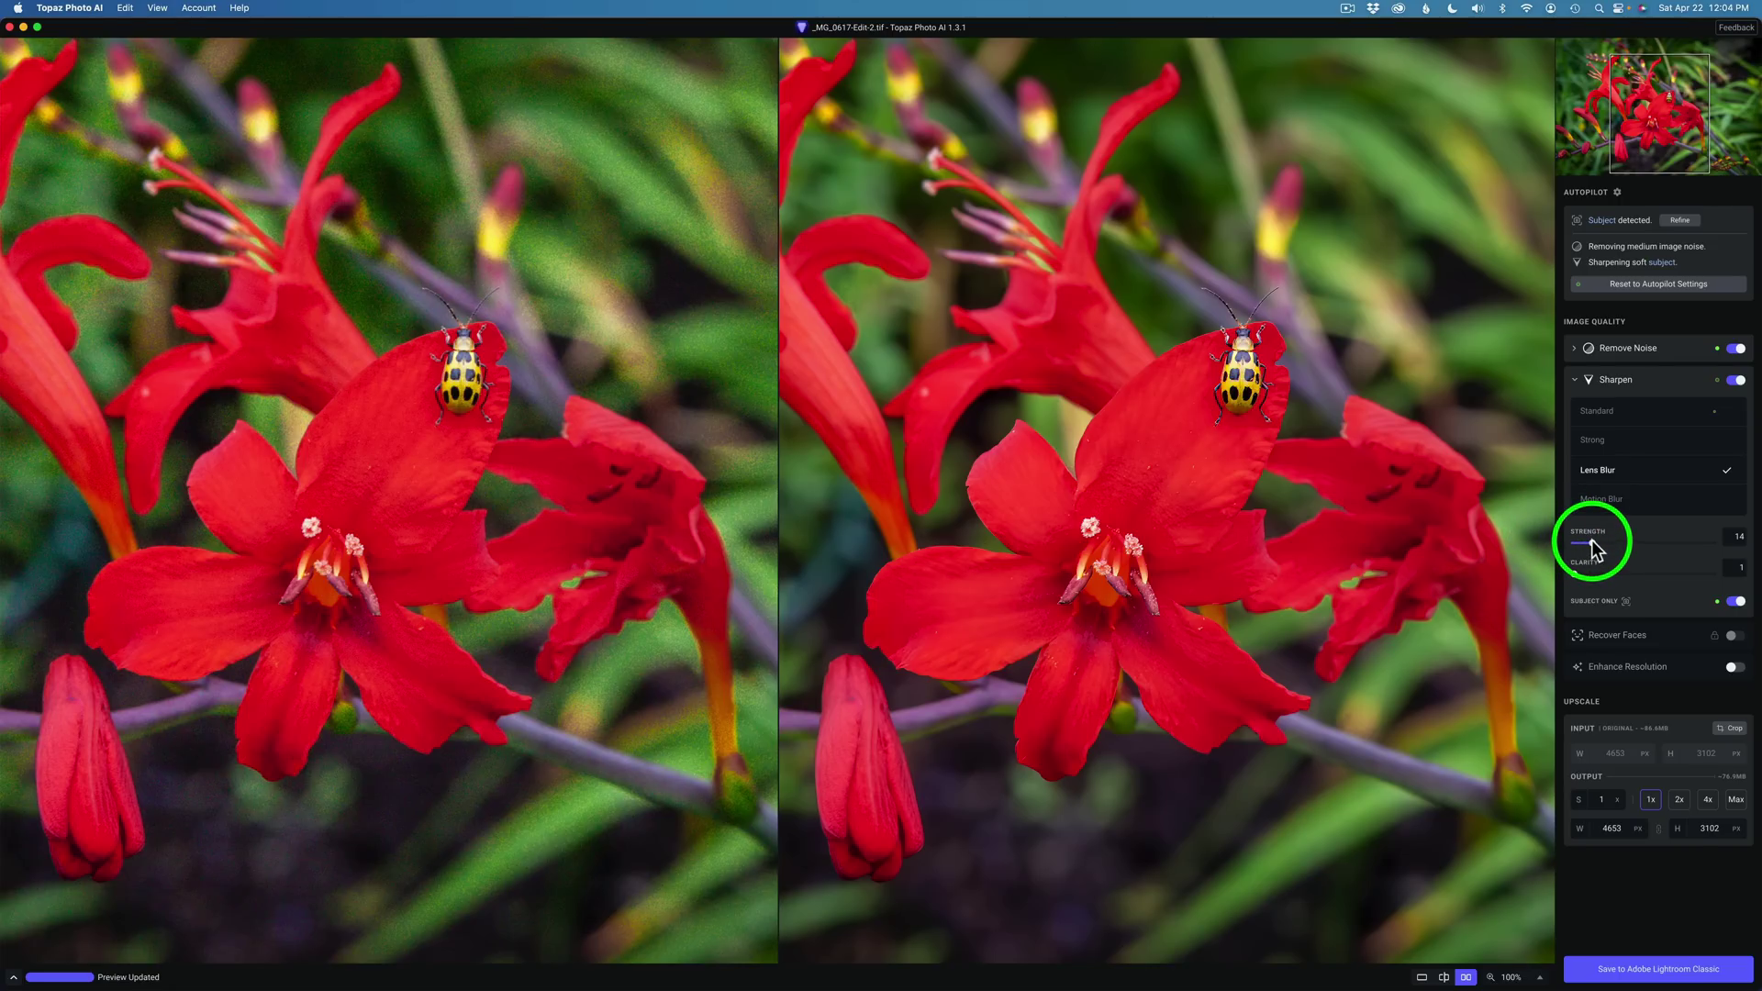
left_click_drag(1594, 544, 1703, 546)
left_click(1311, 503)
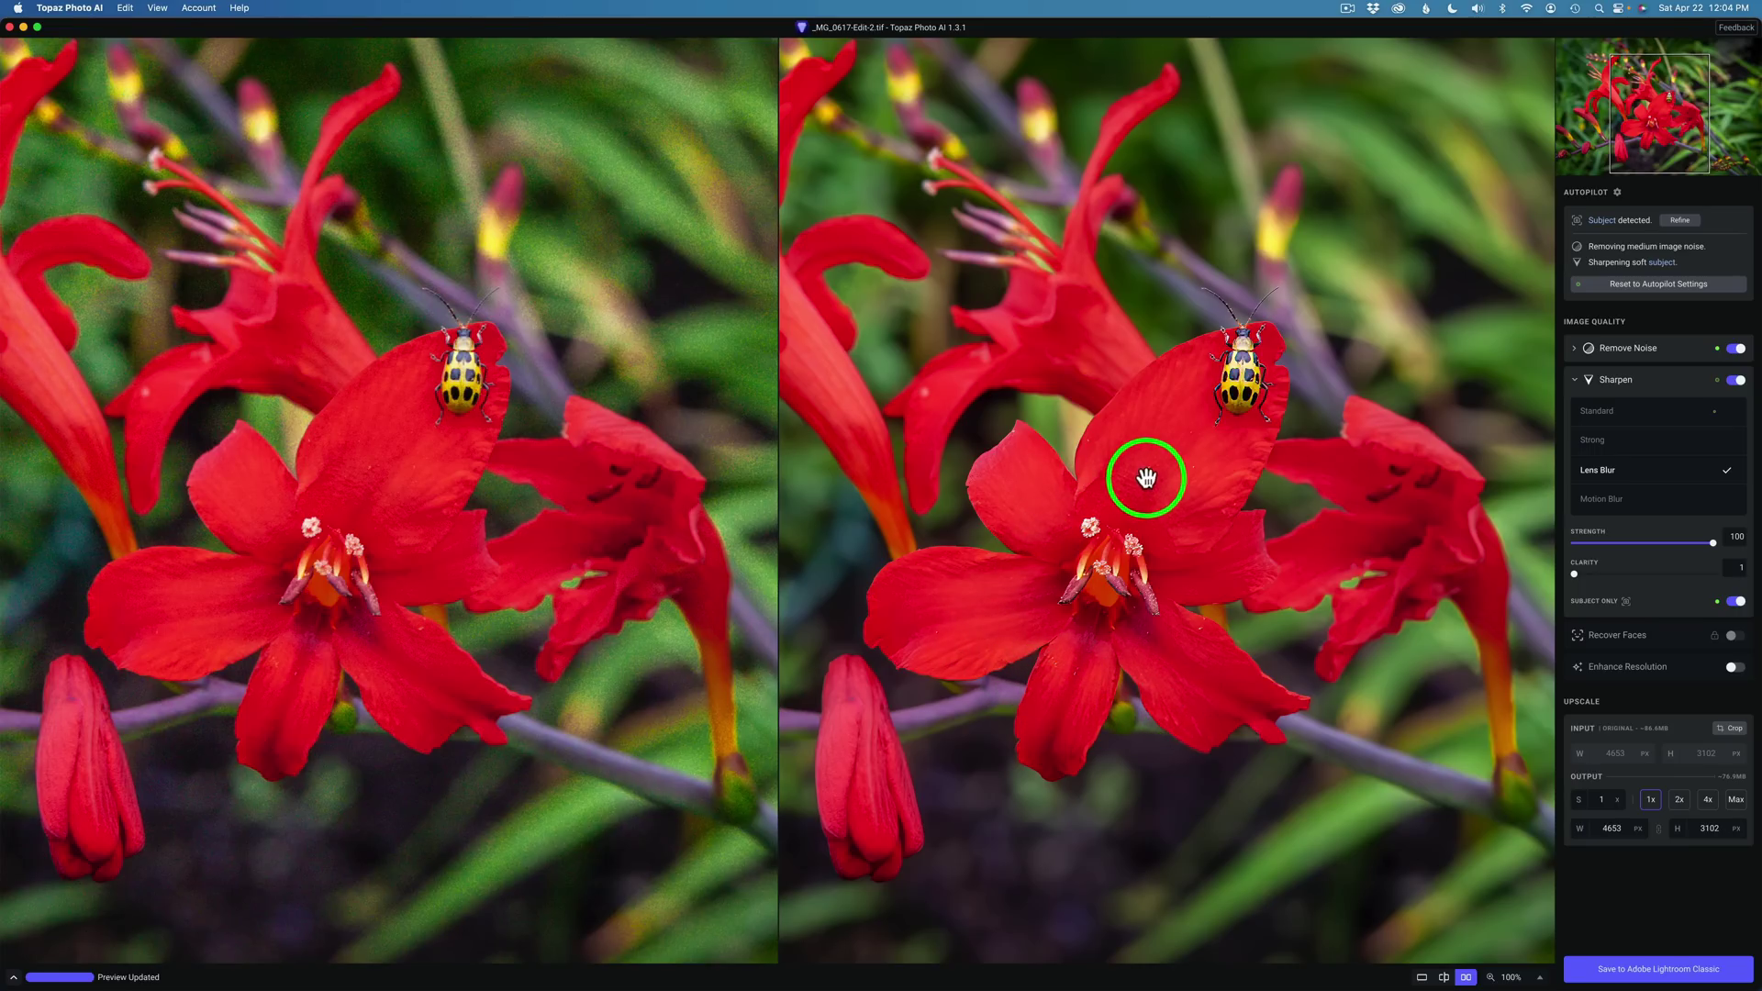
left_click(1633, 415)
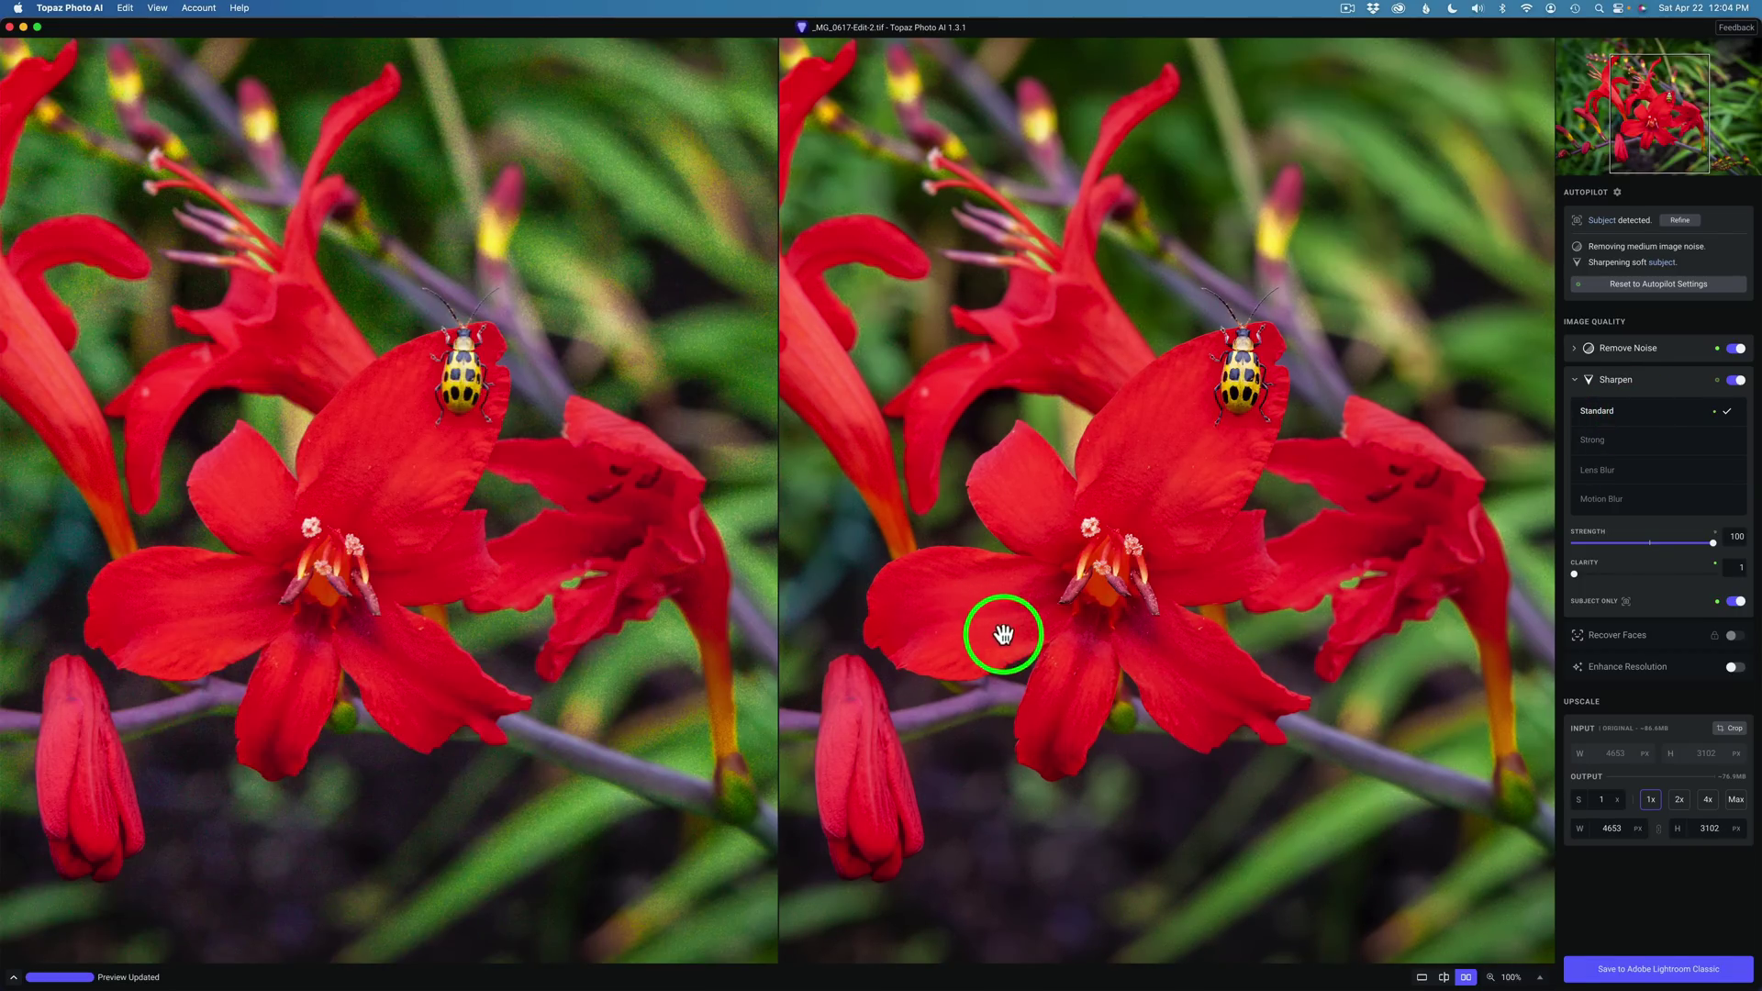
left_click(1688, 474)
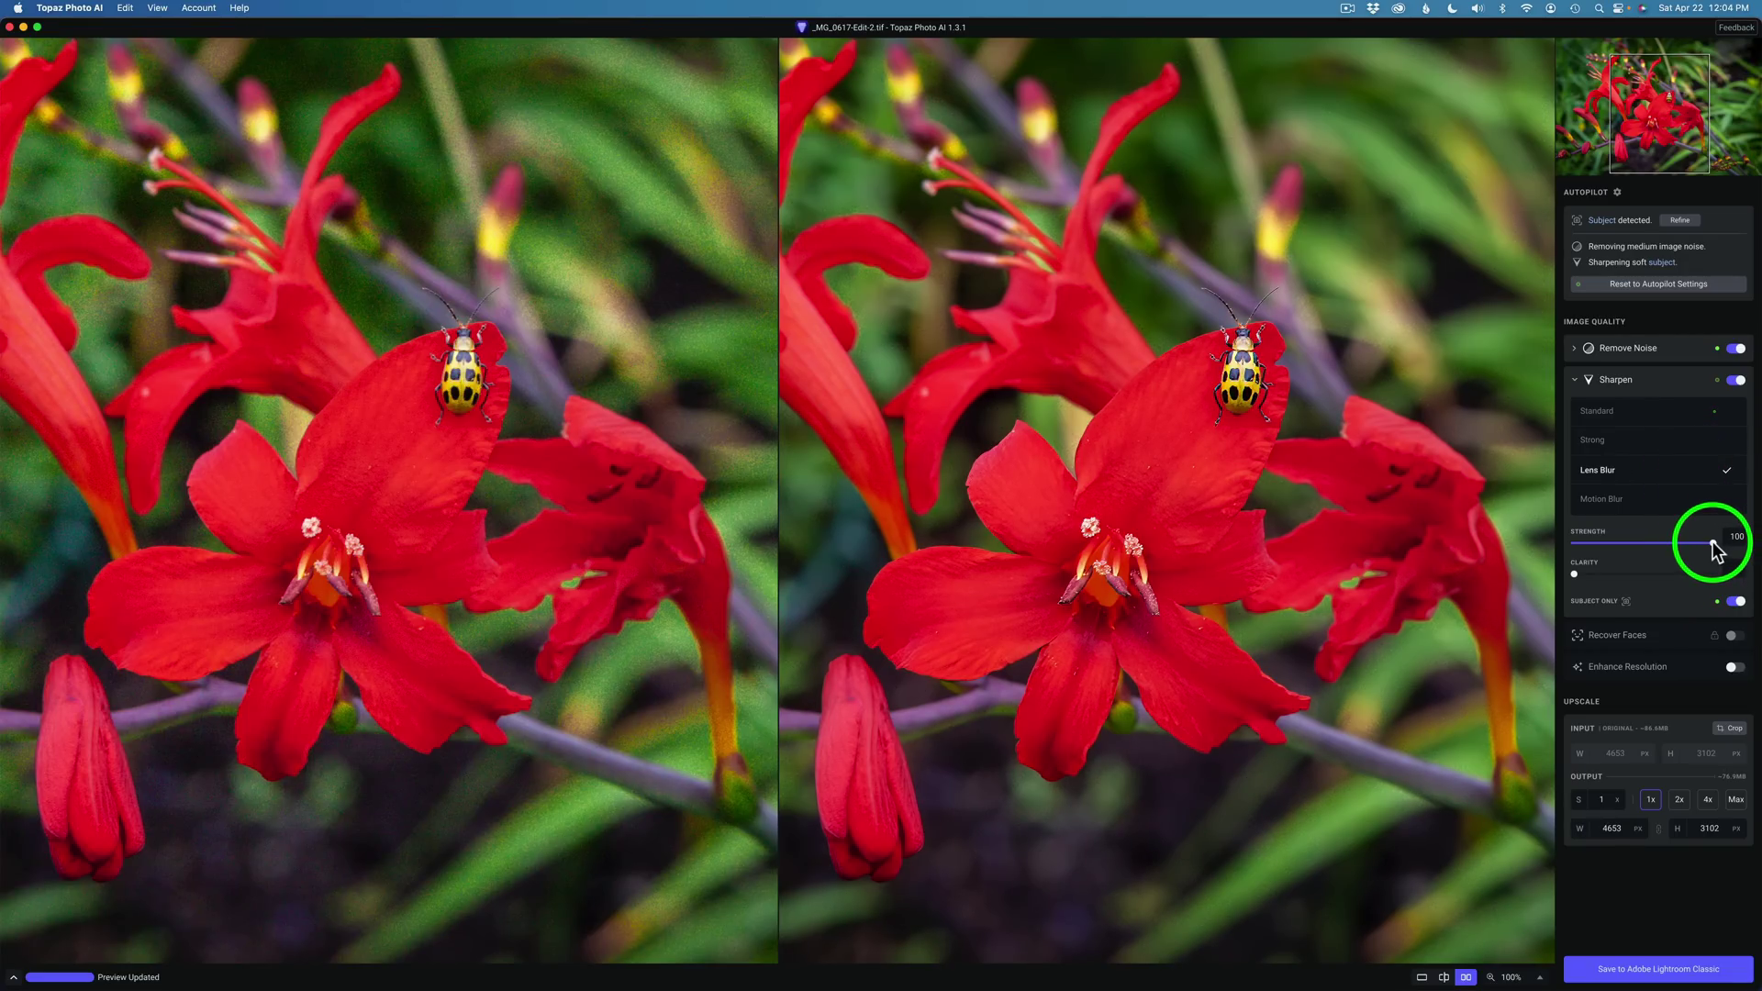
- Tune Lens Blur to Strength 89 and Clarity 15, then switch to Motion Blur at Strength 31
left_click_drag(1713, 544, 1699, 545)
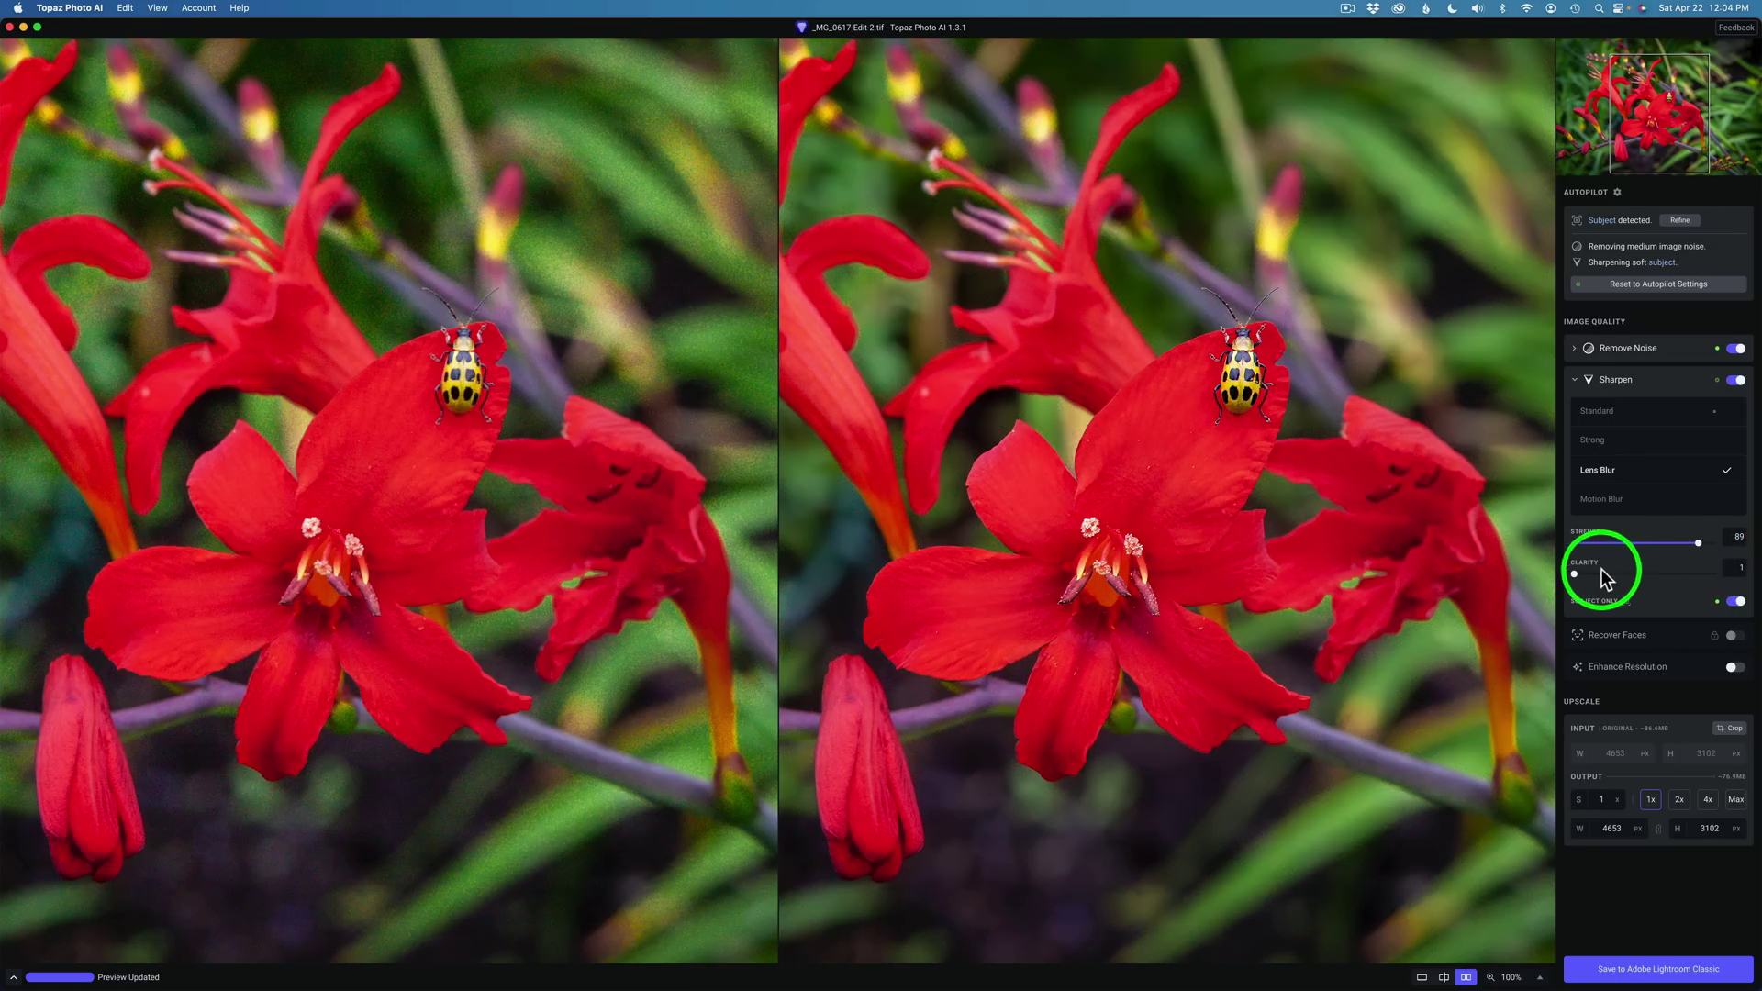
left_click_drag(1577, 574, 1611, 574)
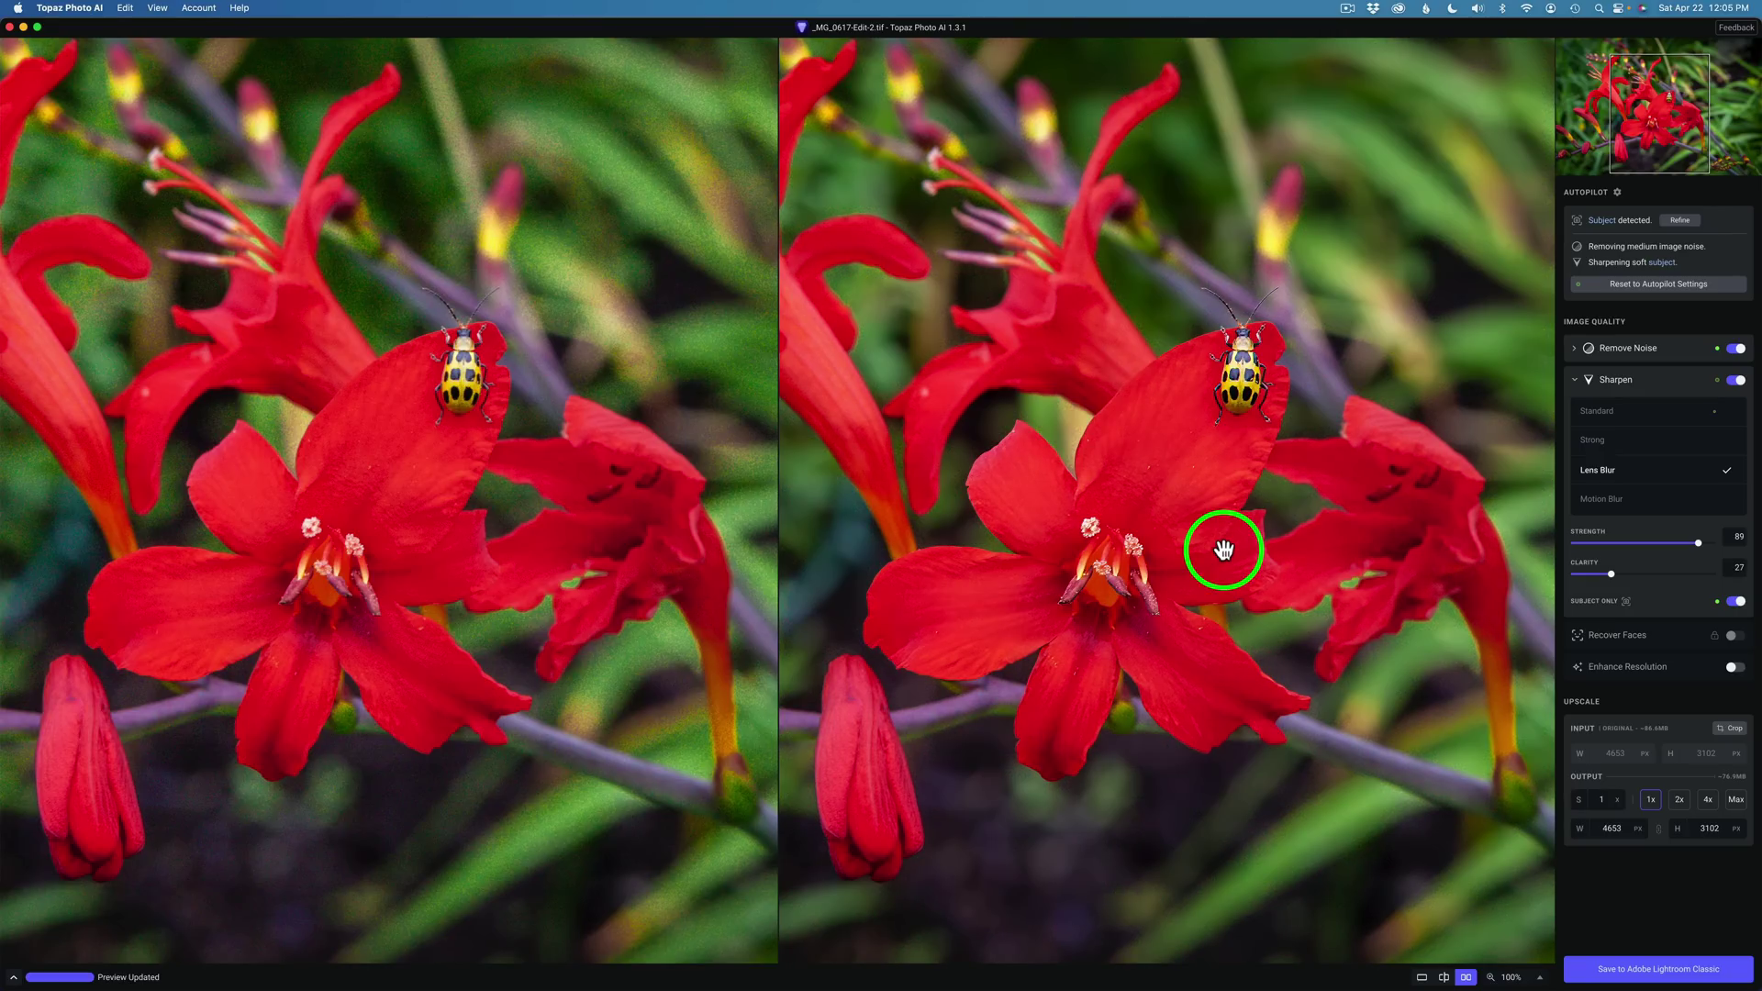
left_click_drag(1611, 574, 1594, 575)
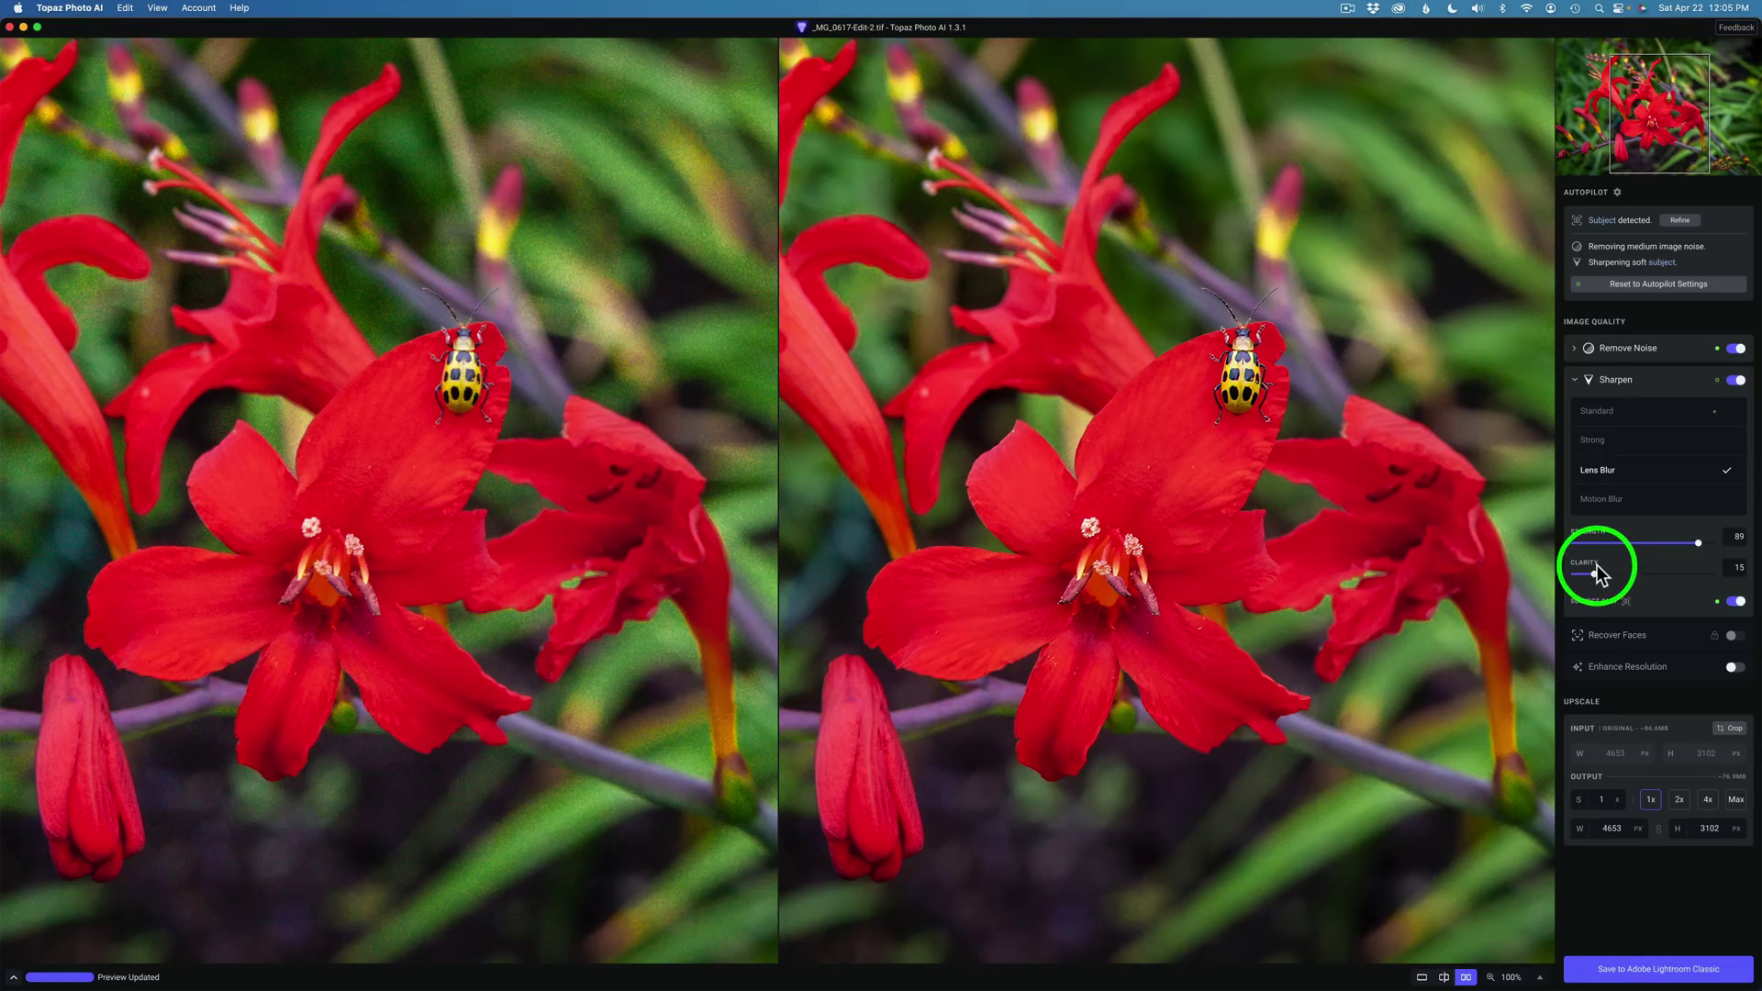
left_click(1619, 508)
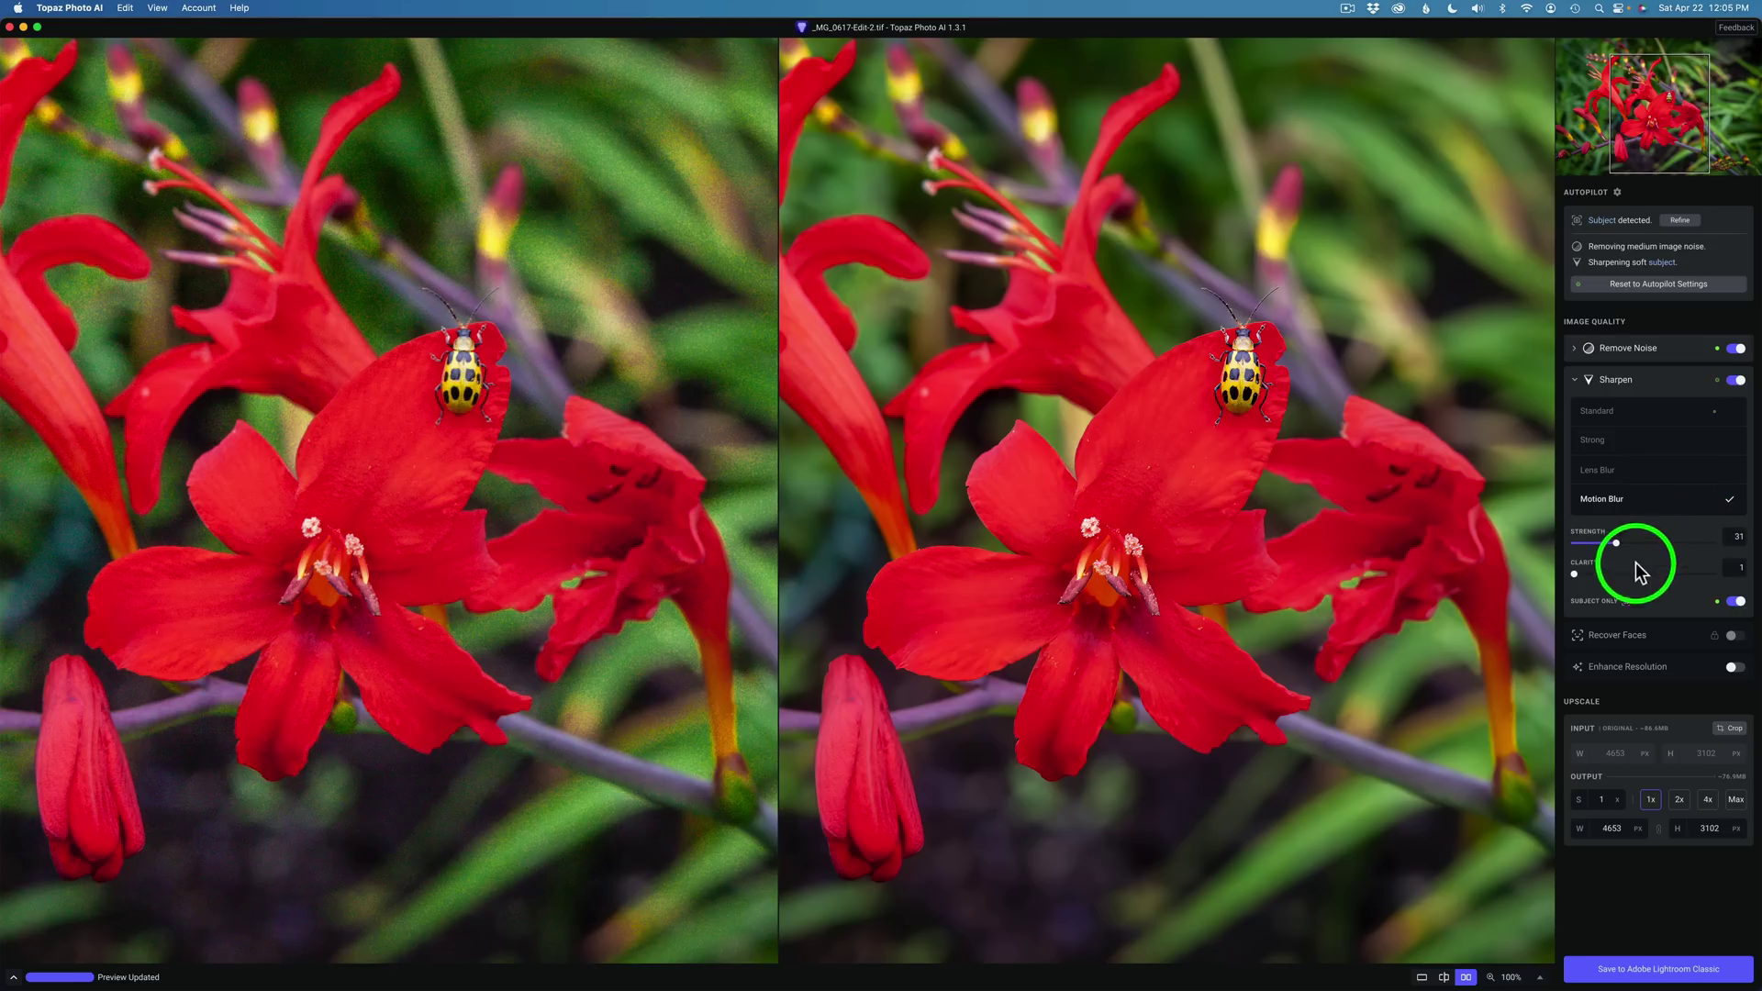
- Try Motion Blur at Strength 100, then reselect Lens Blur with Strength 89 and Clarity 15
left_click_drag(1618, 549, 1715, 543)
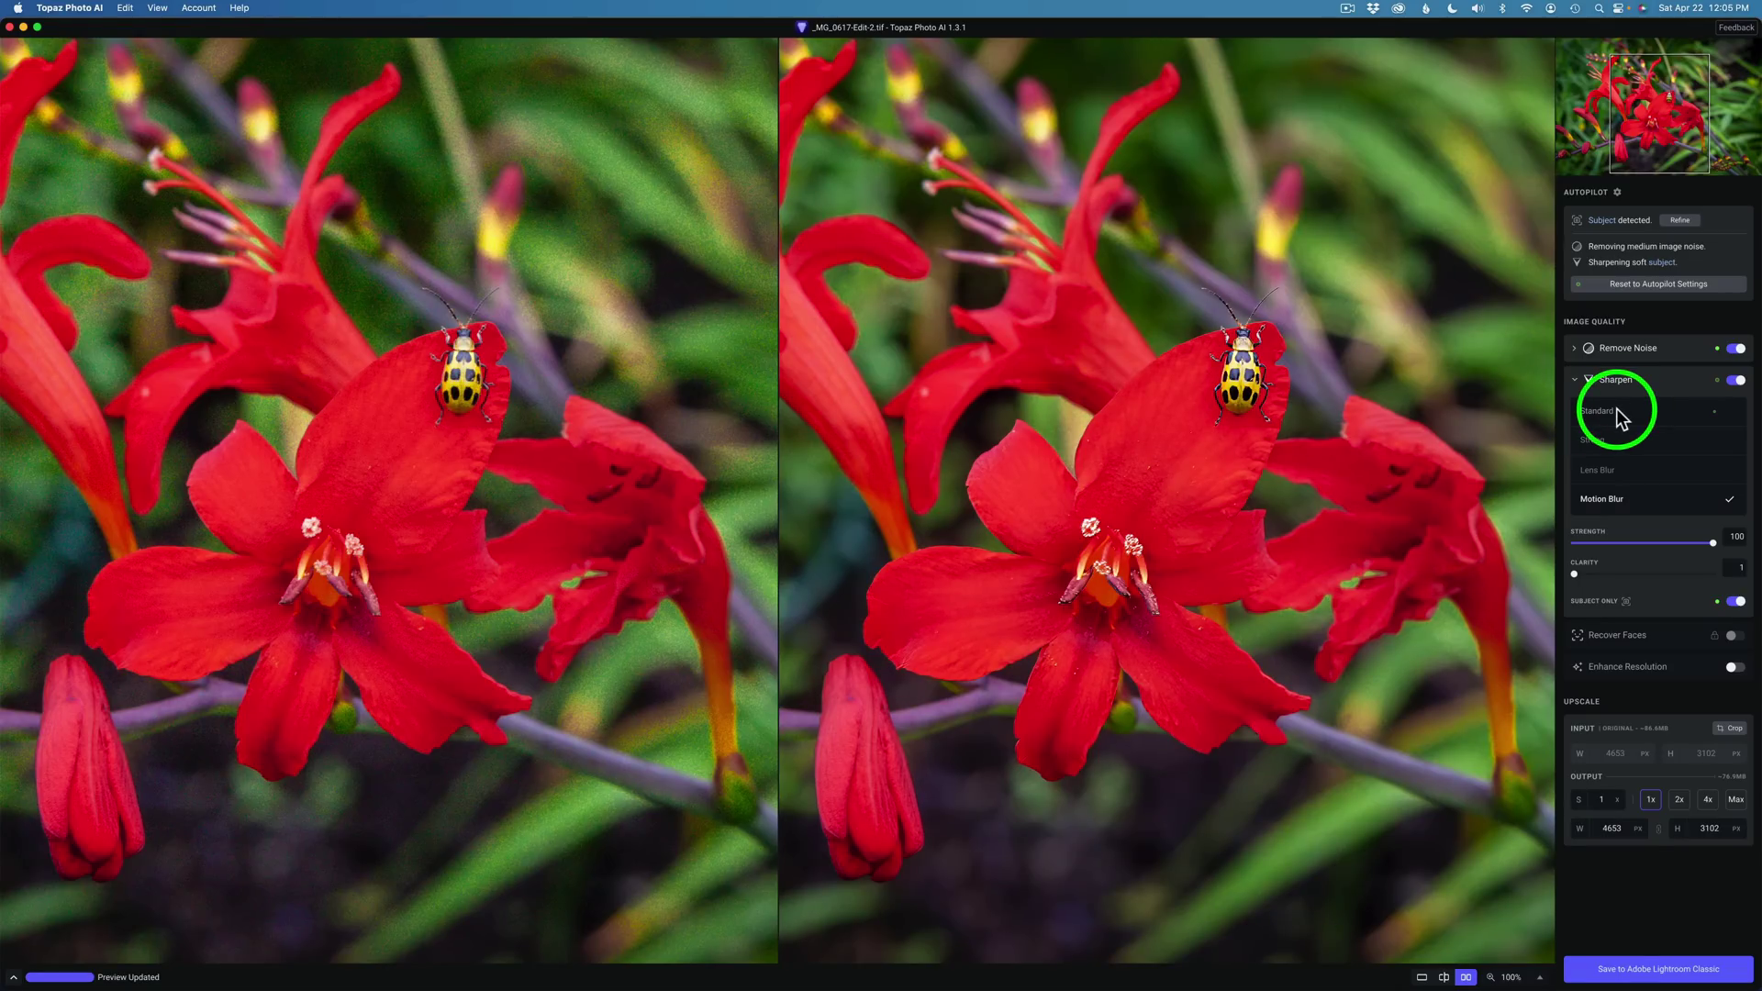
left_click(1636, 507)
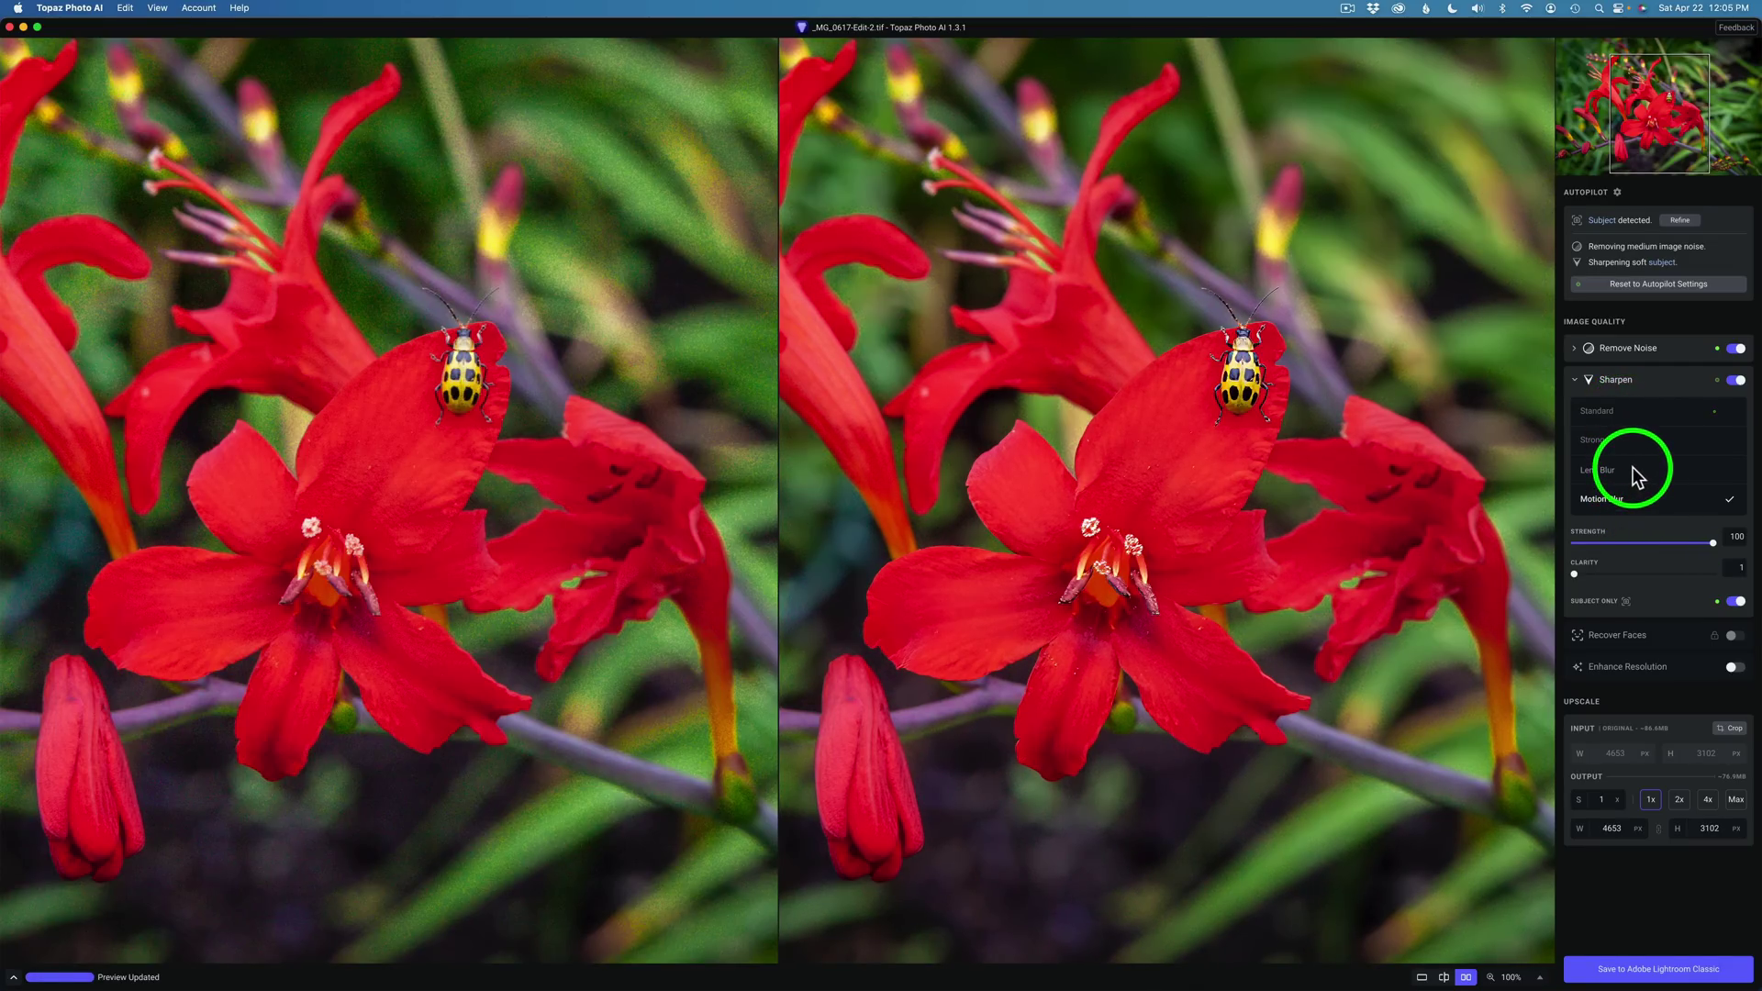
left_click(1638, 472)
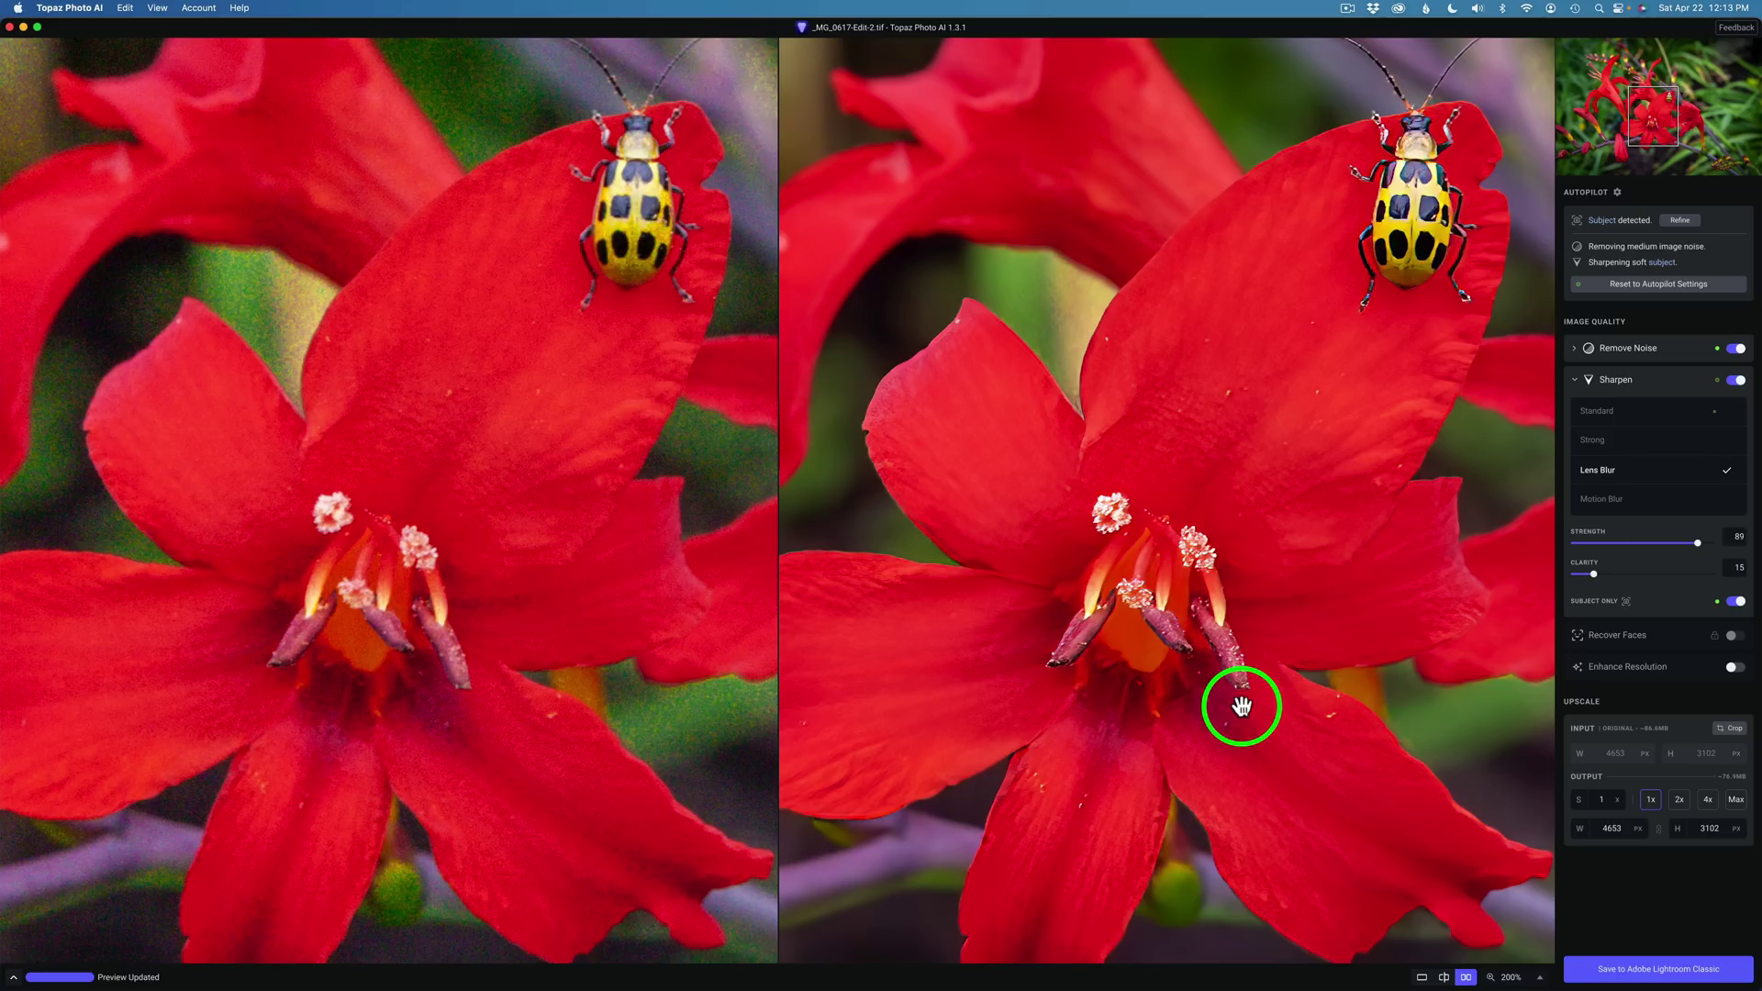
left_click(1649, 420)
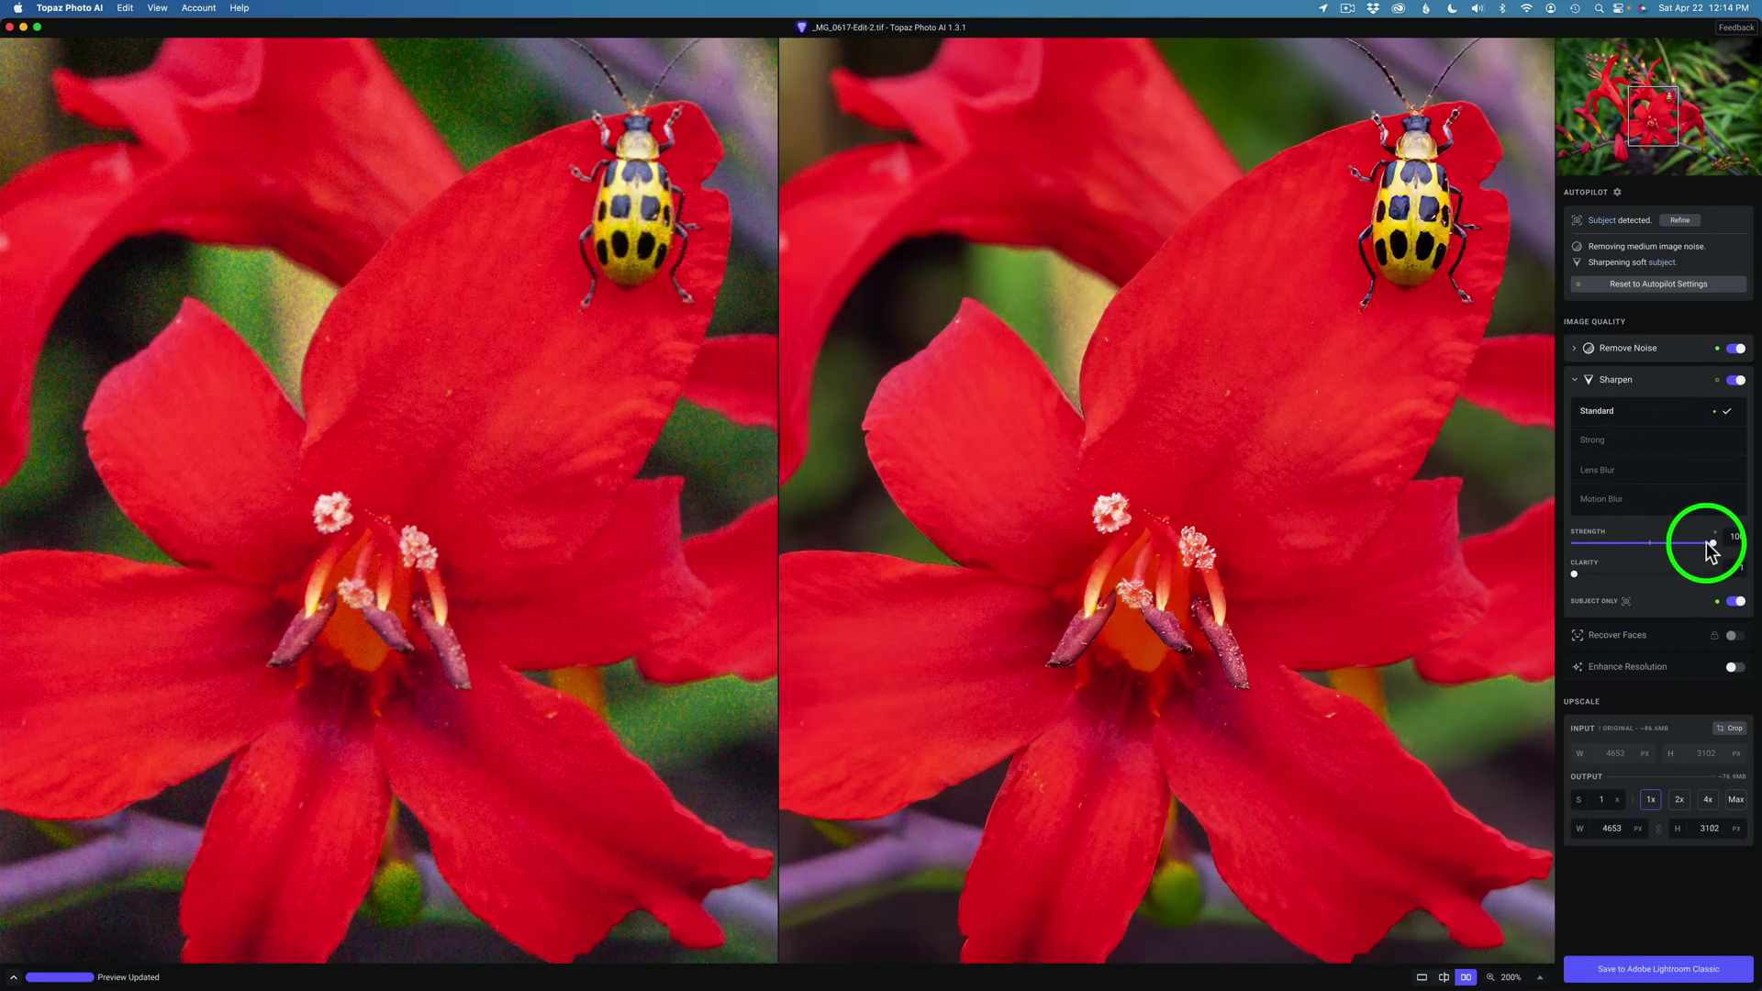
left_click(1648, 510)
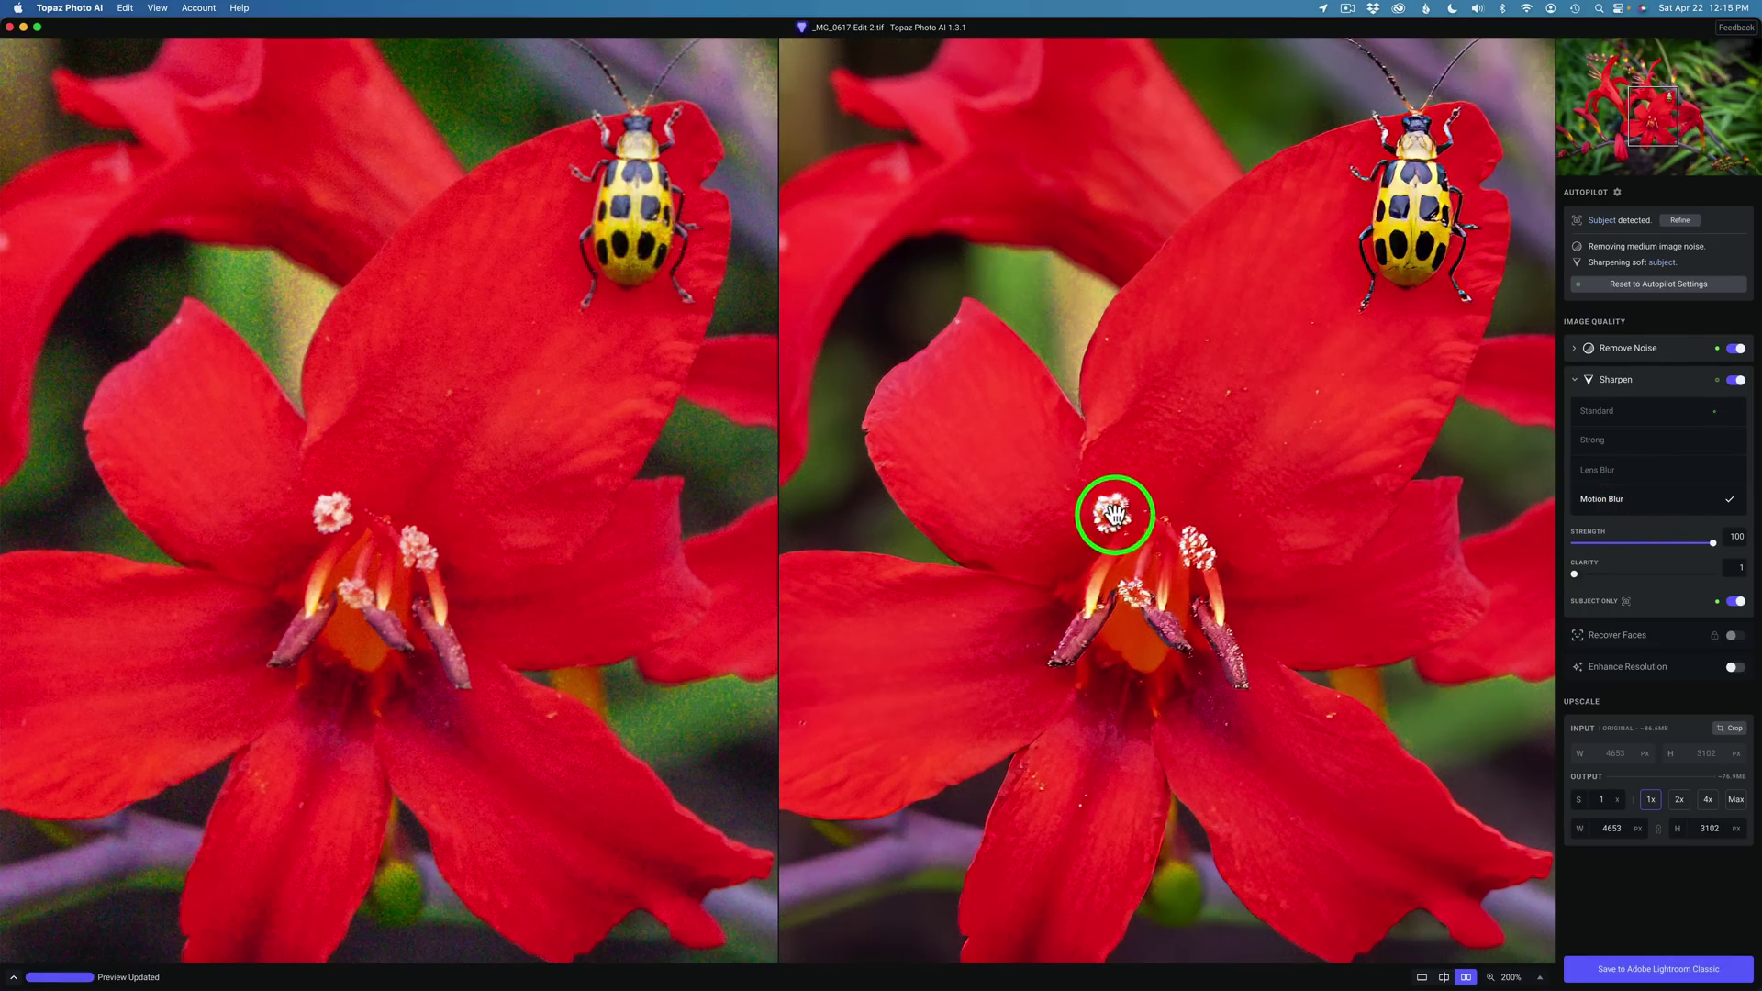
left_click(1642, 444)
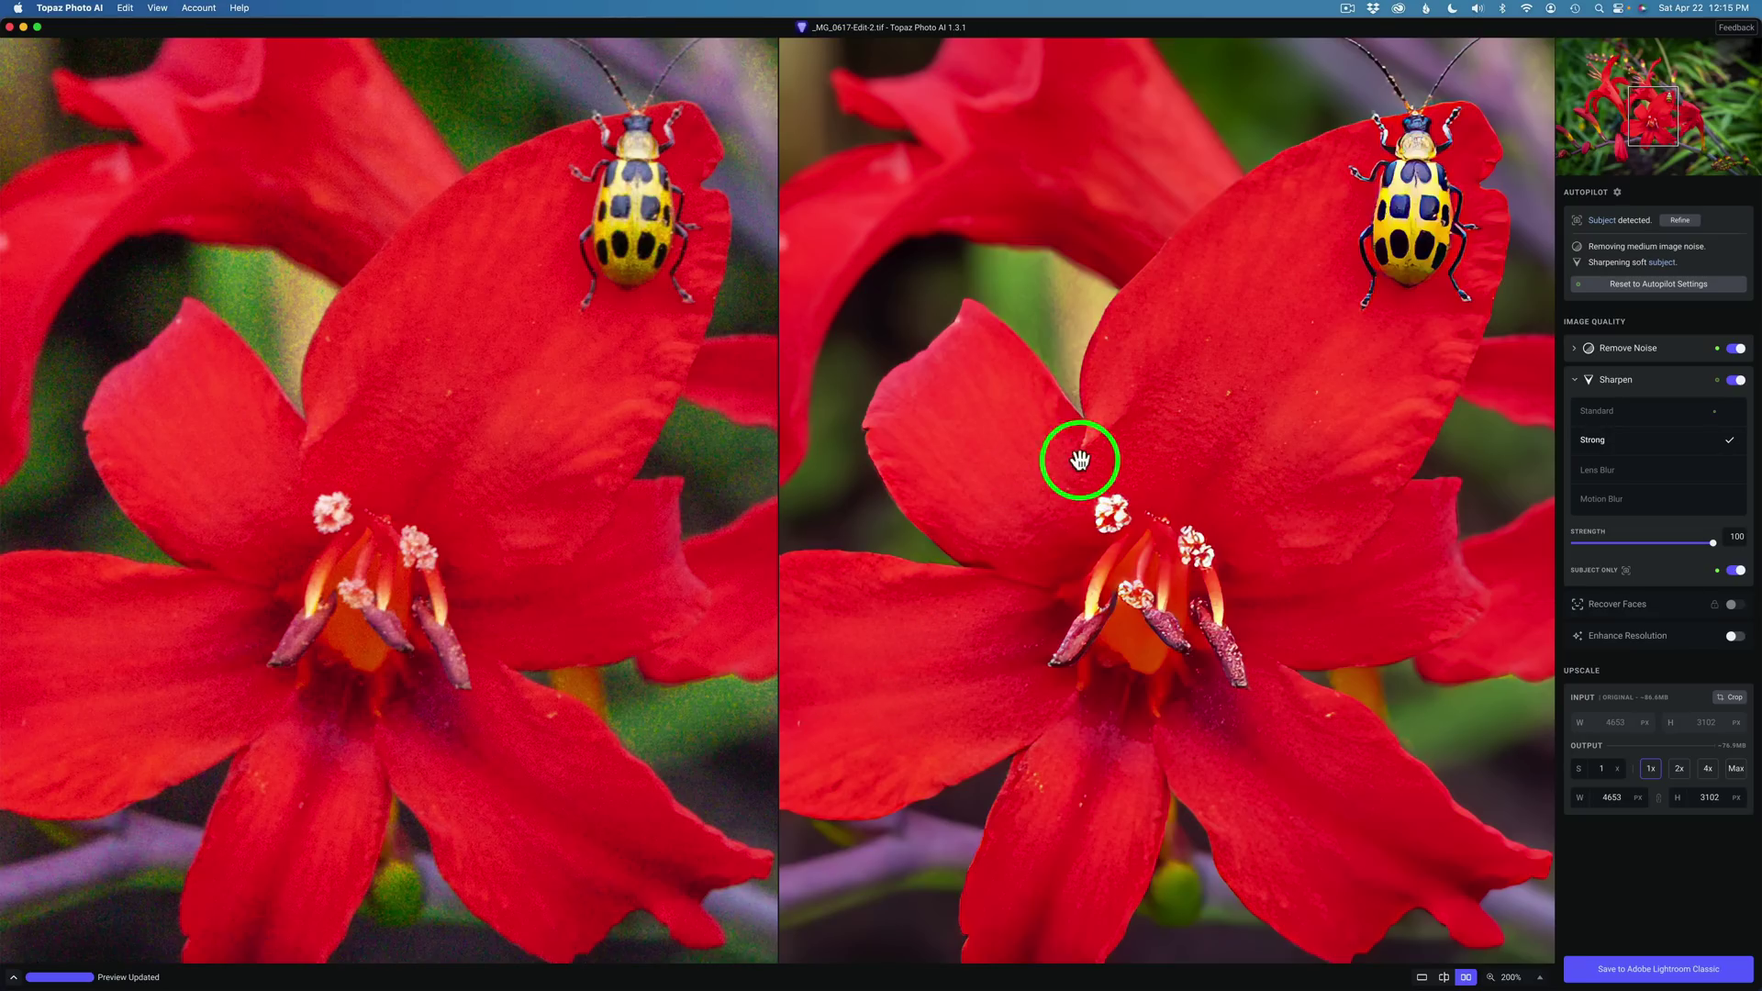
left_click(1632, 472)
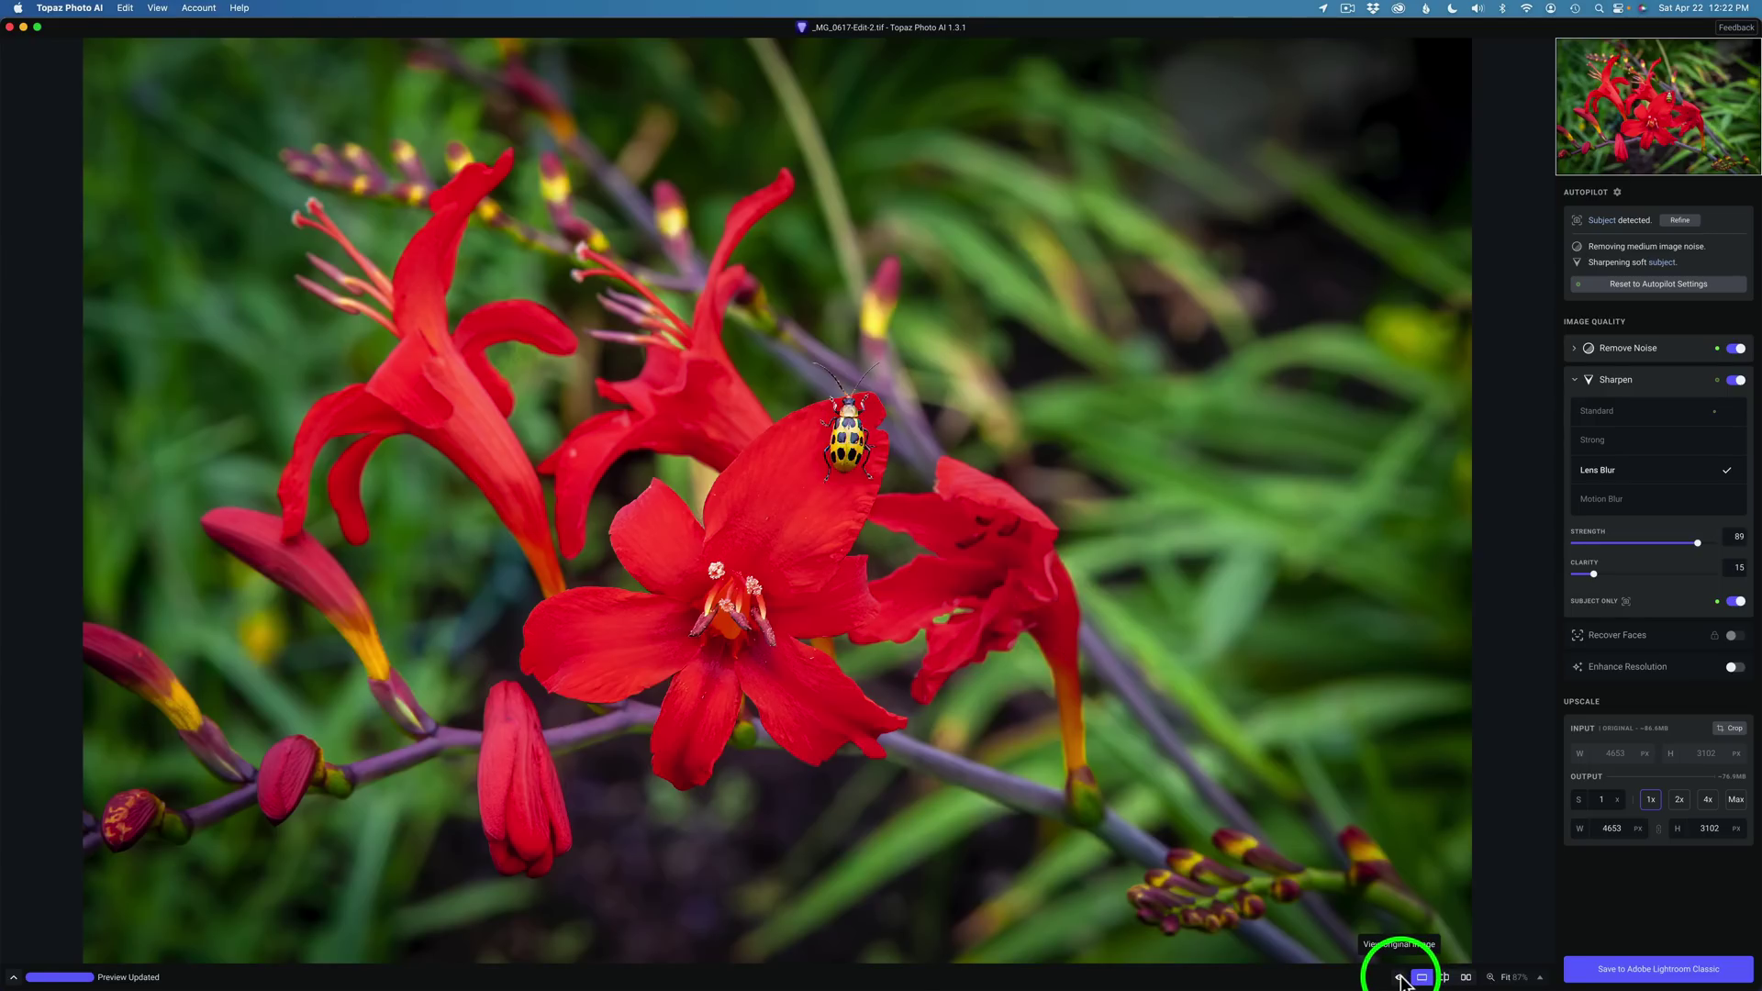
- Compare the original photo with the Lens Blur–sharpened result, then return to the enhanced view
left_click(1400, 977)
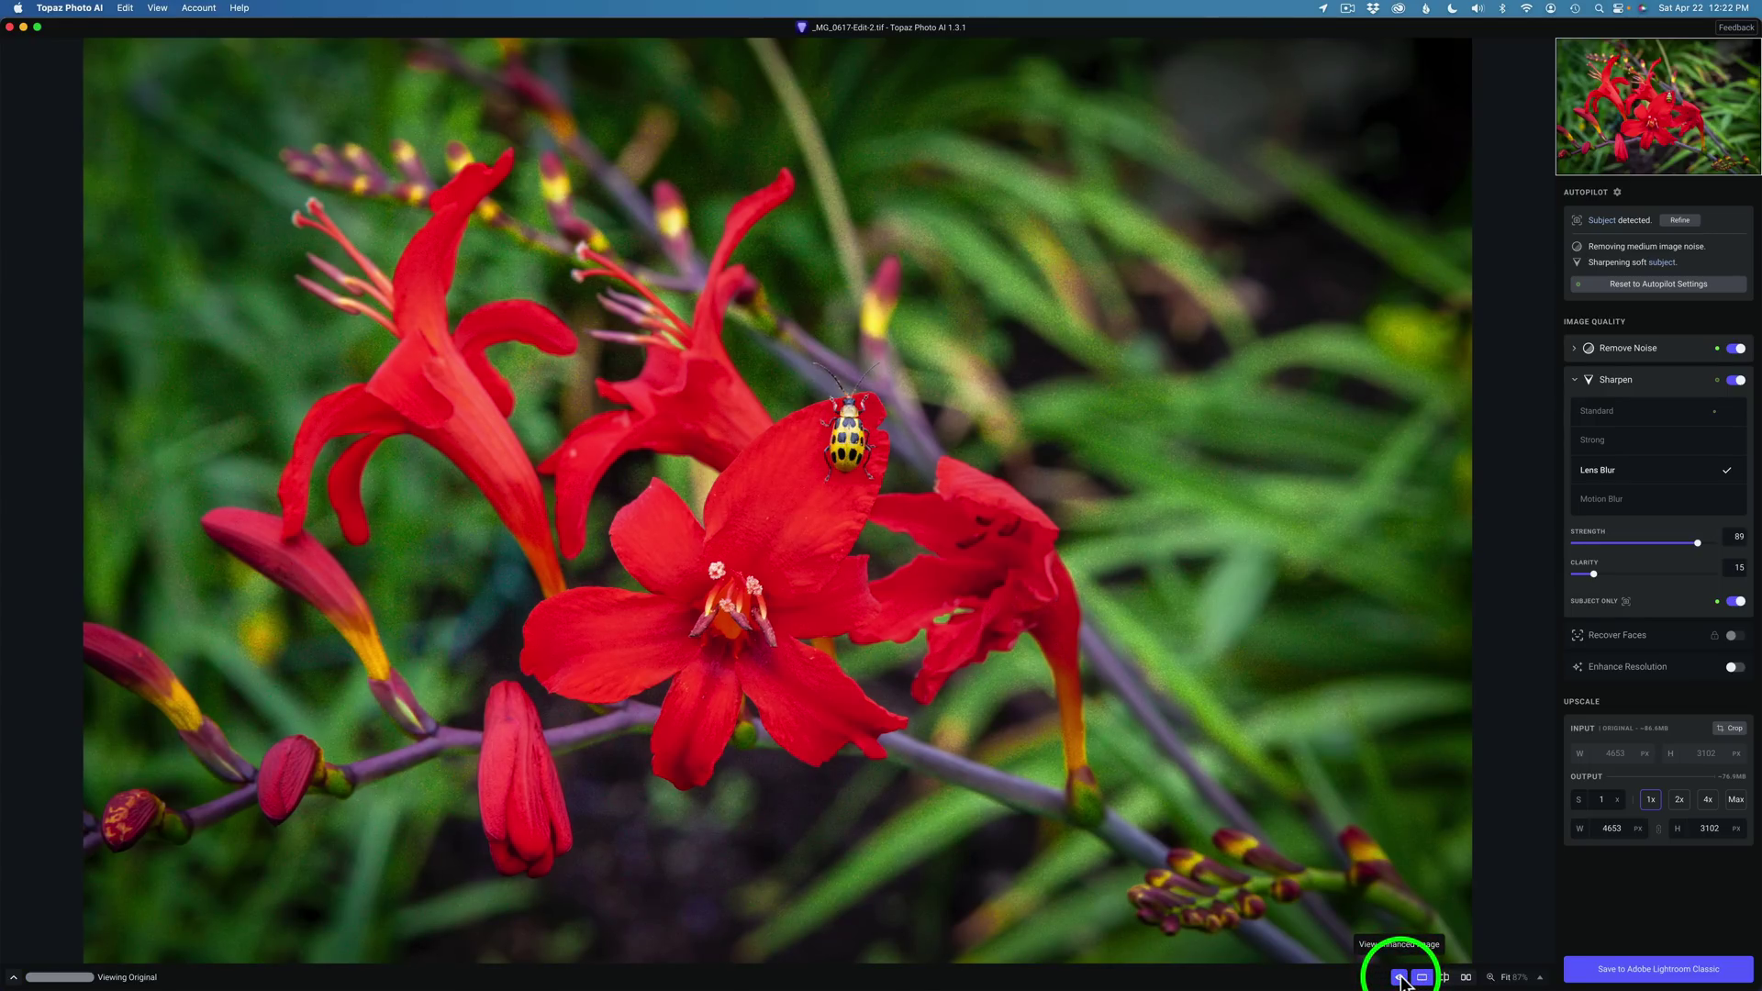
left_click(1401, 978)
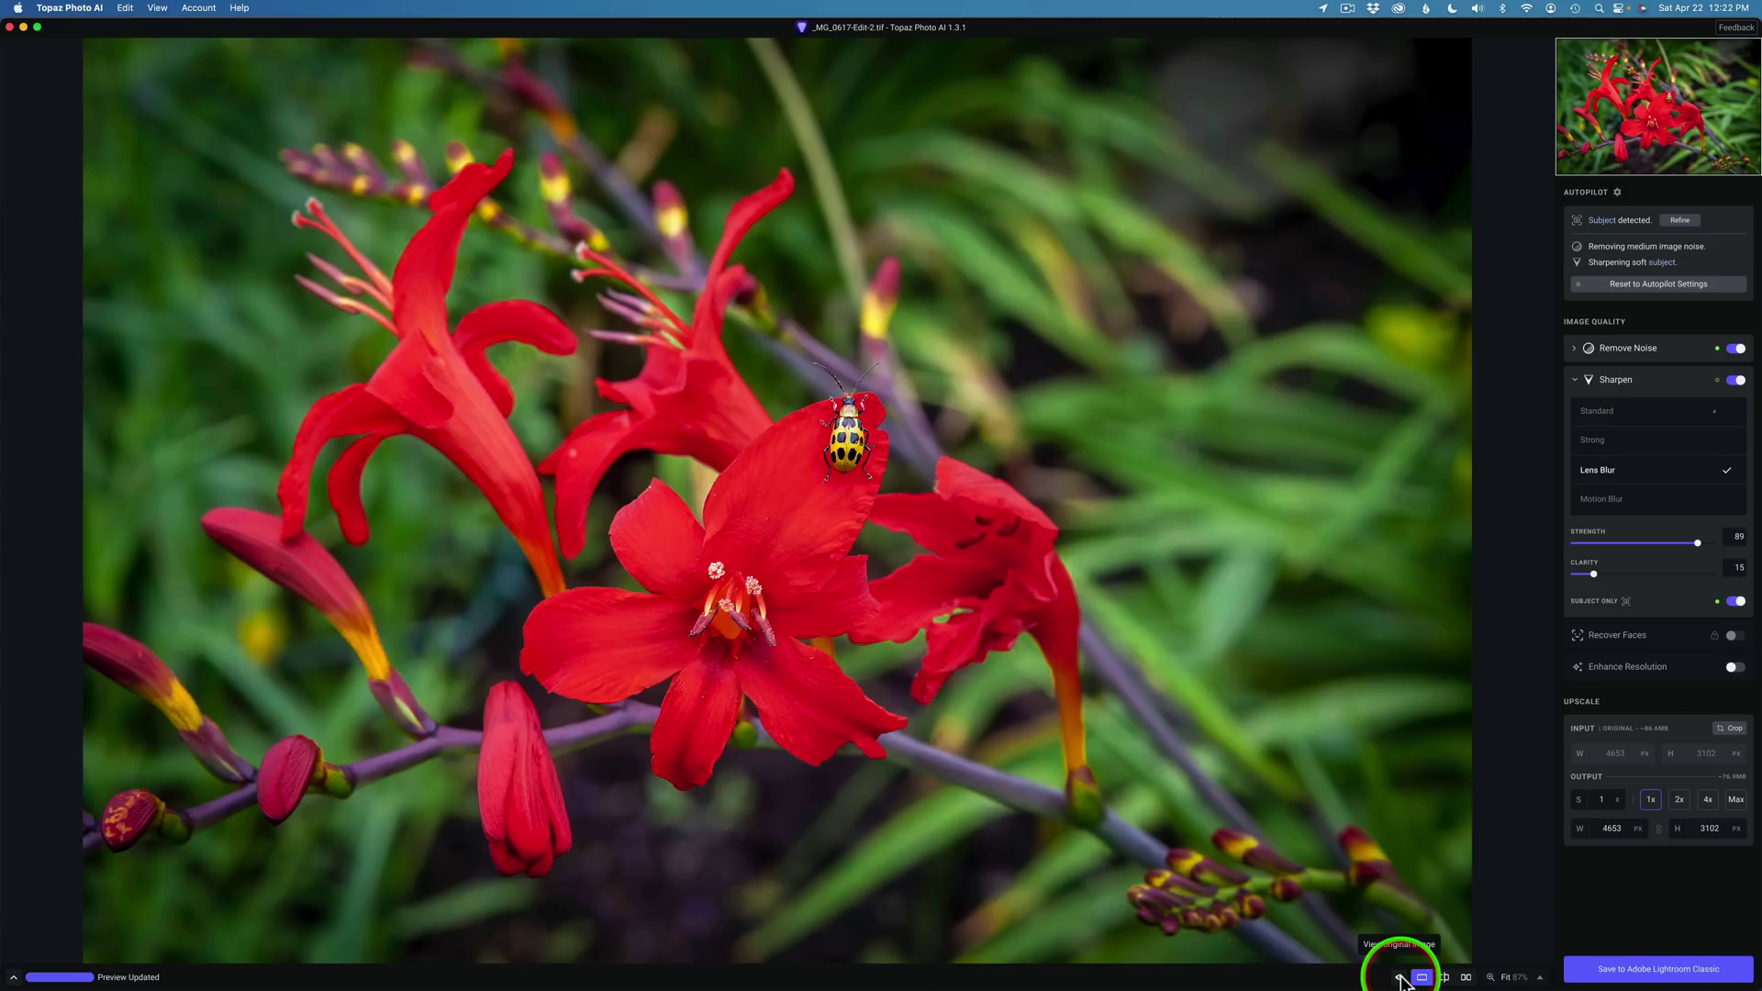